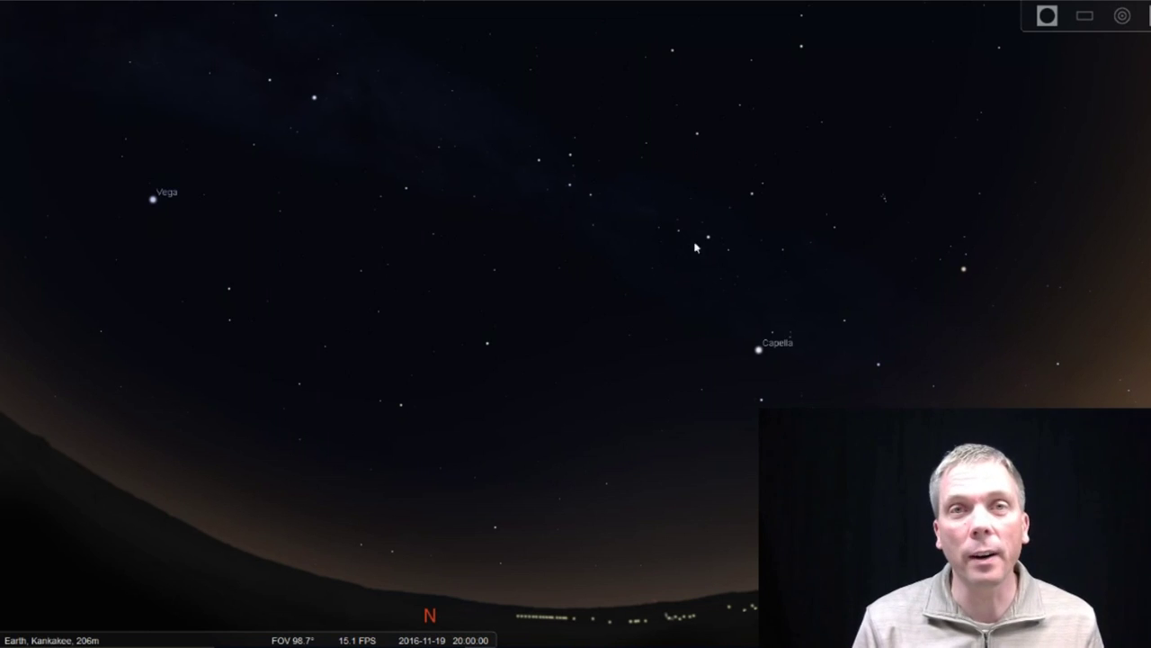
Nudge the northern evening sky so Vega and Capella sit centred above the horizon.
left_click_drag(627, 333, 646, 347)
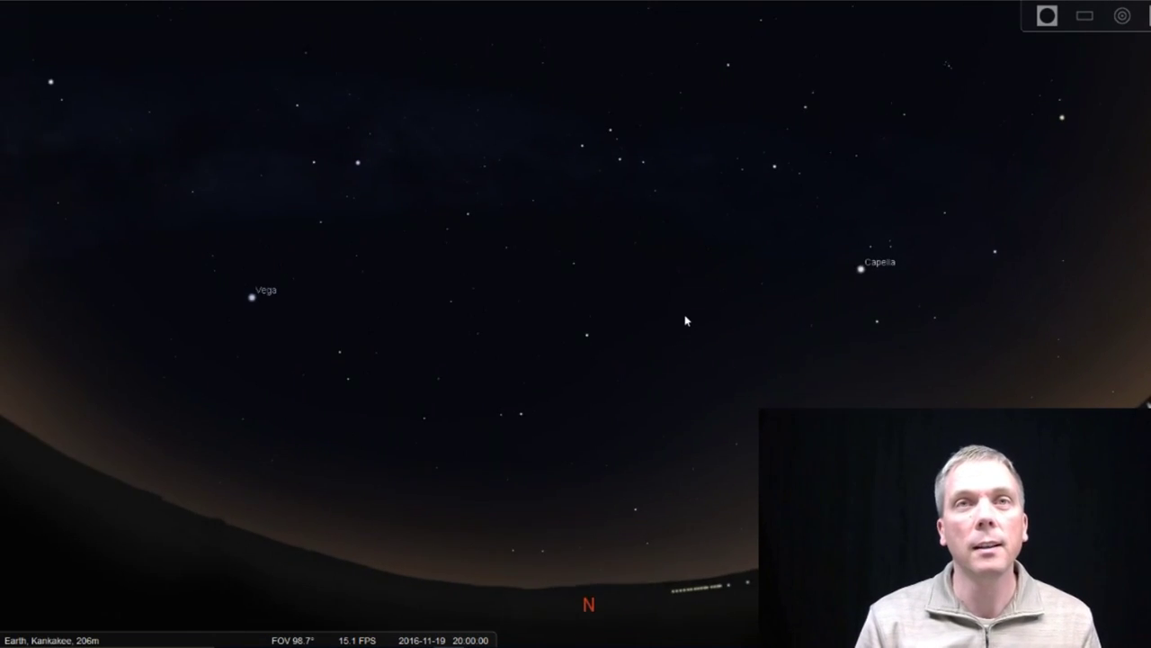
Turn on the constellation line figures with the C shortcut.
key("c")
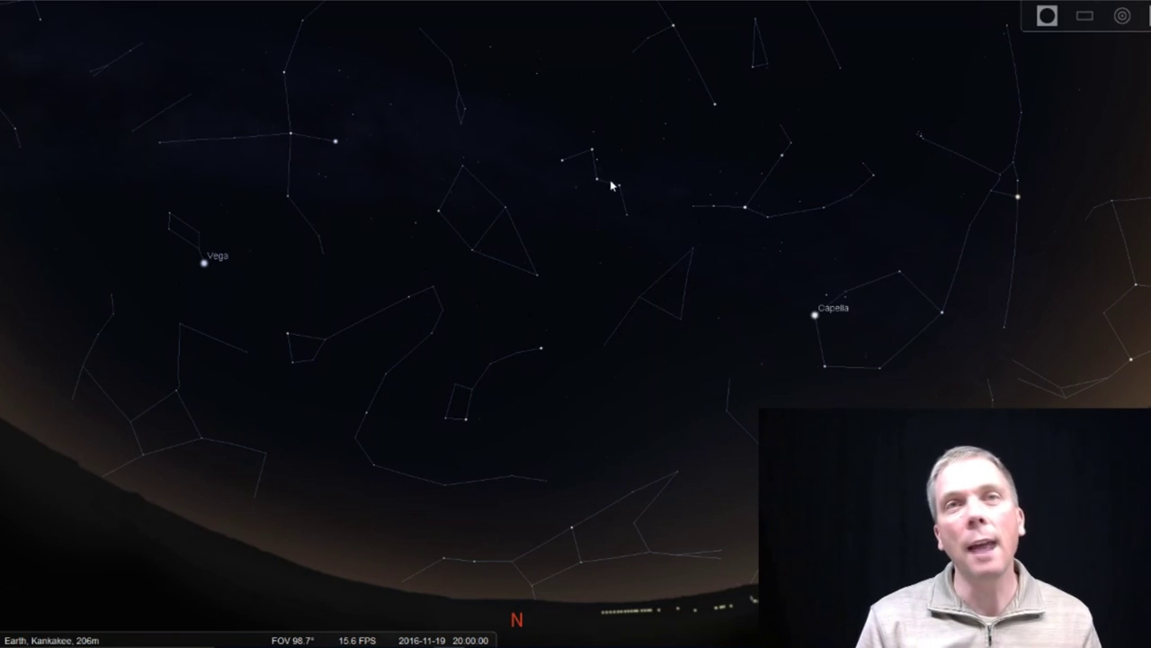
Measure the roughly 23° gap from a nearby star to Mirphak, then show Mirphak's details.
mouse_move(290, 641)
left_click(300, 635)
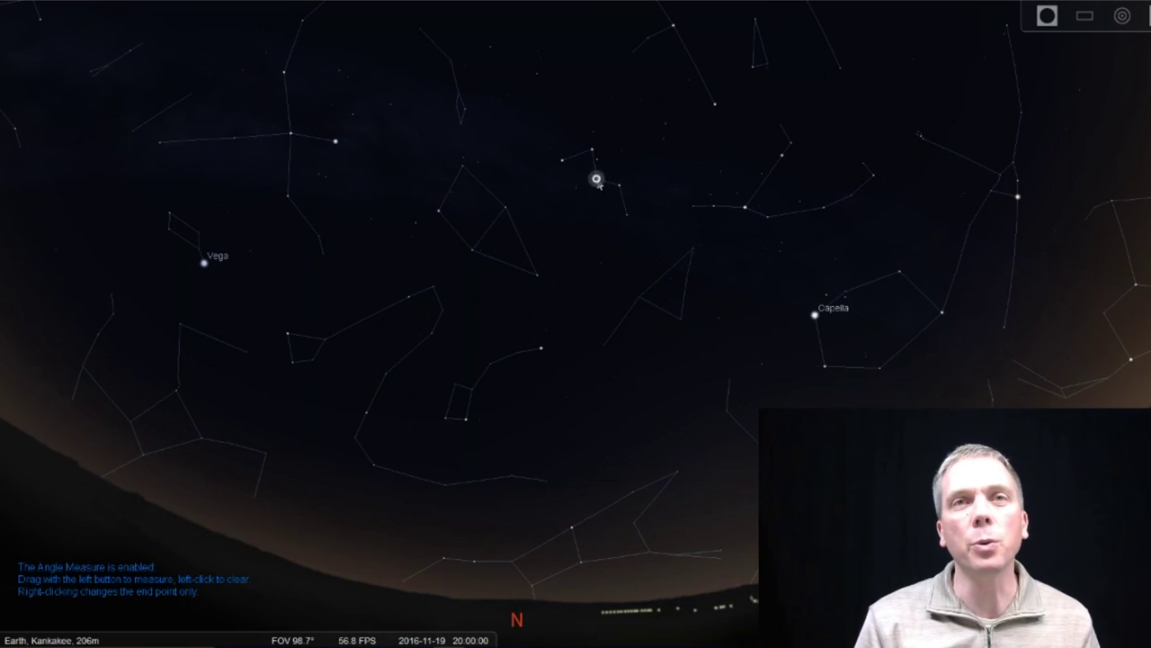
left_click_drag(597, 182, 745, 208)
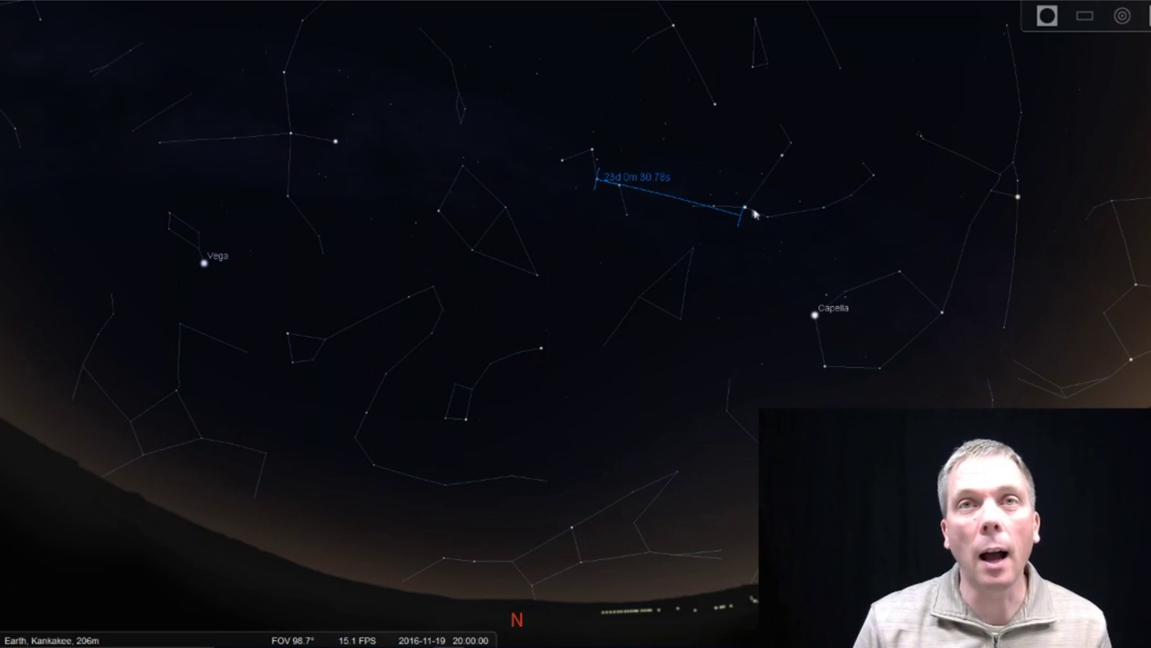
left_click(299, 636)
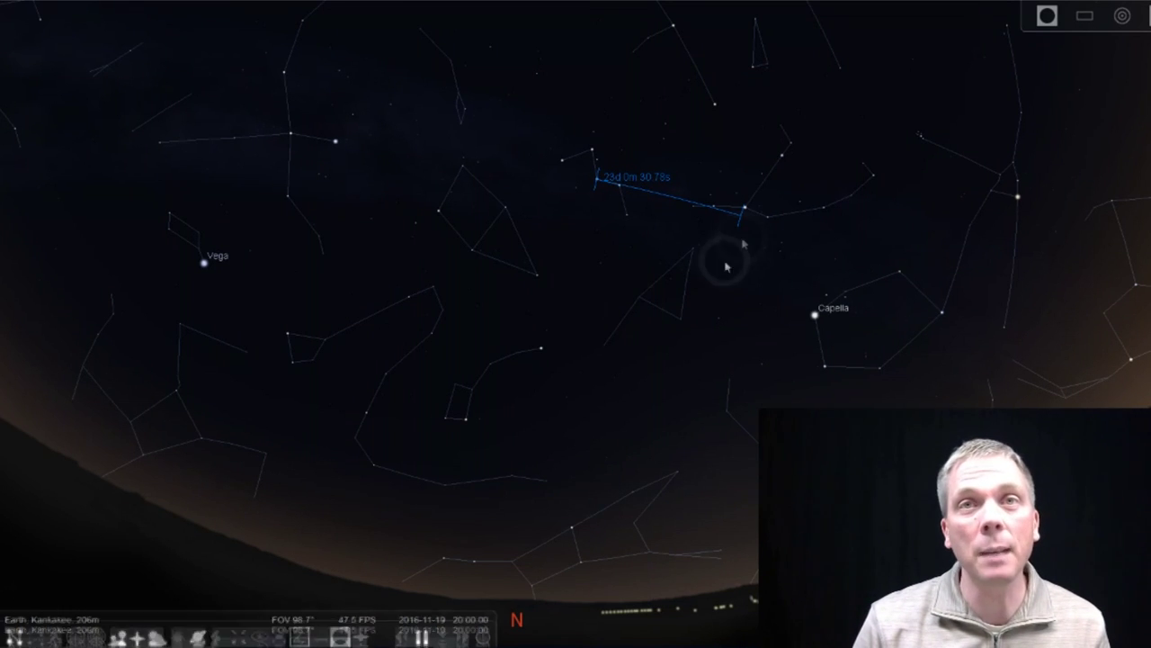
left_click(744, 207)
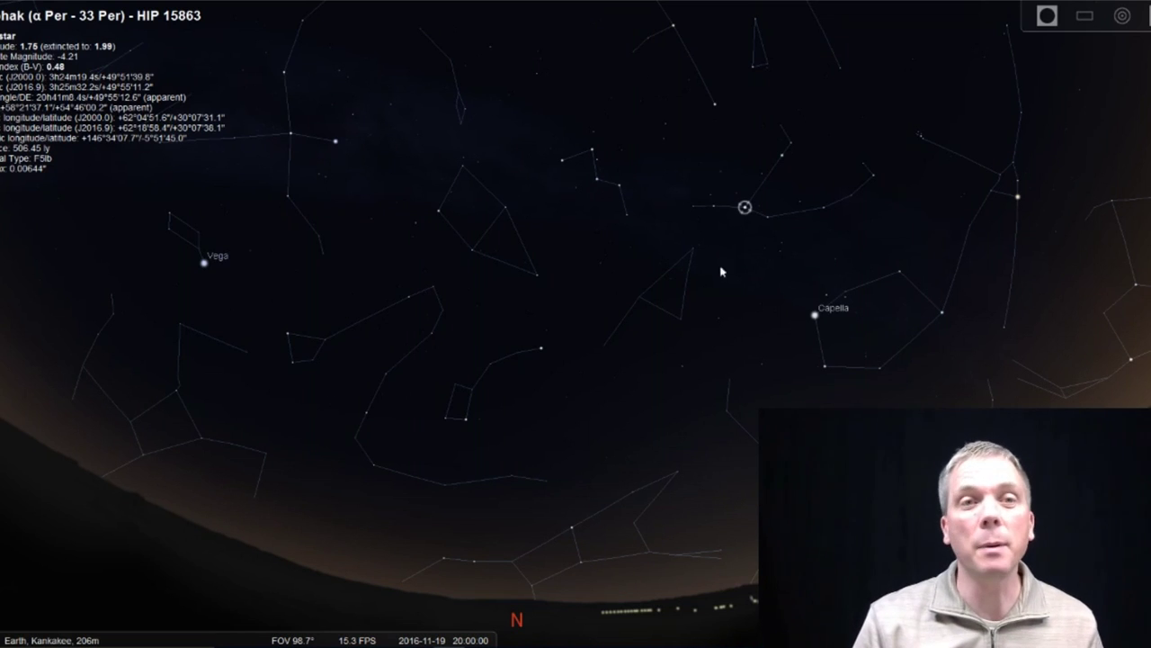
Clear Mirphak's selection, pan toward the overhead sky, and briefly toggle the azimuthal grid.
right_click(572, 416)
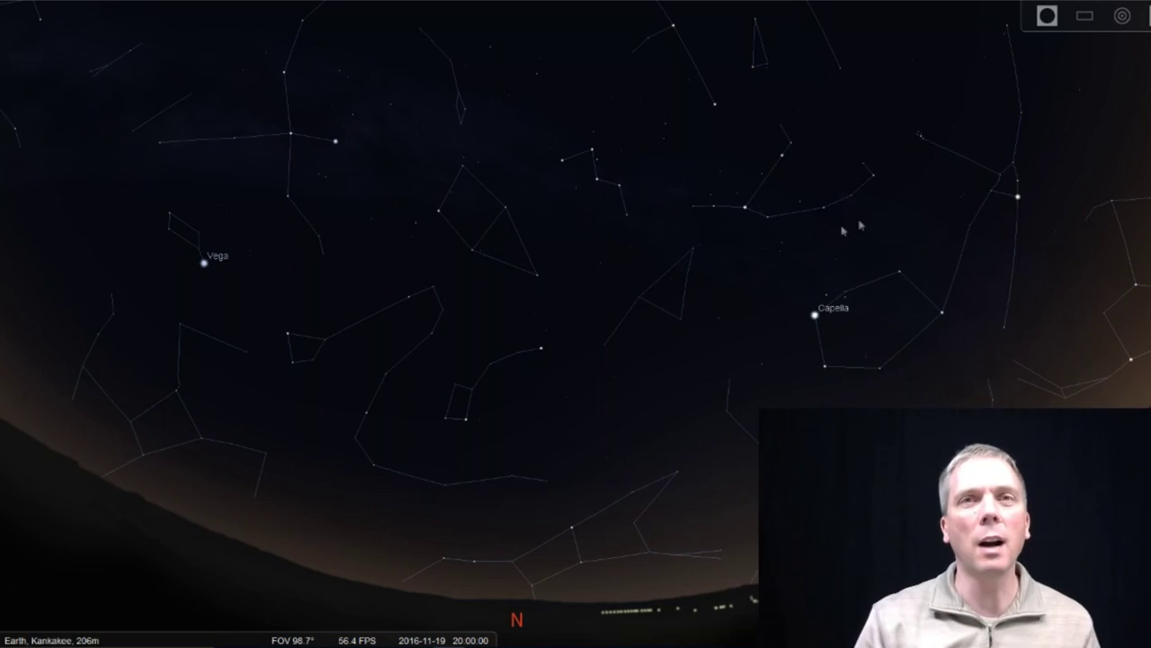
left_click_drag(860, 238, 304, 491)
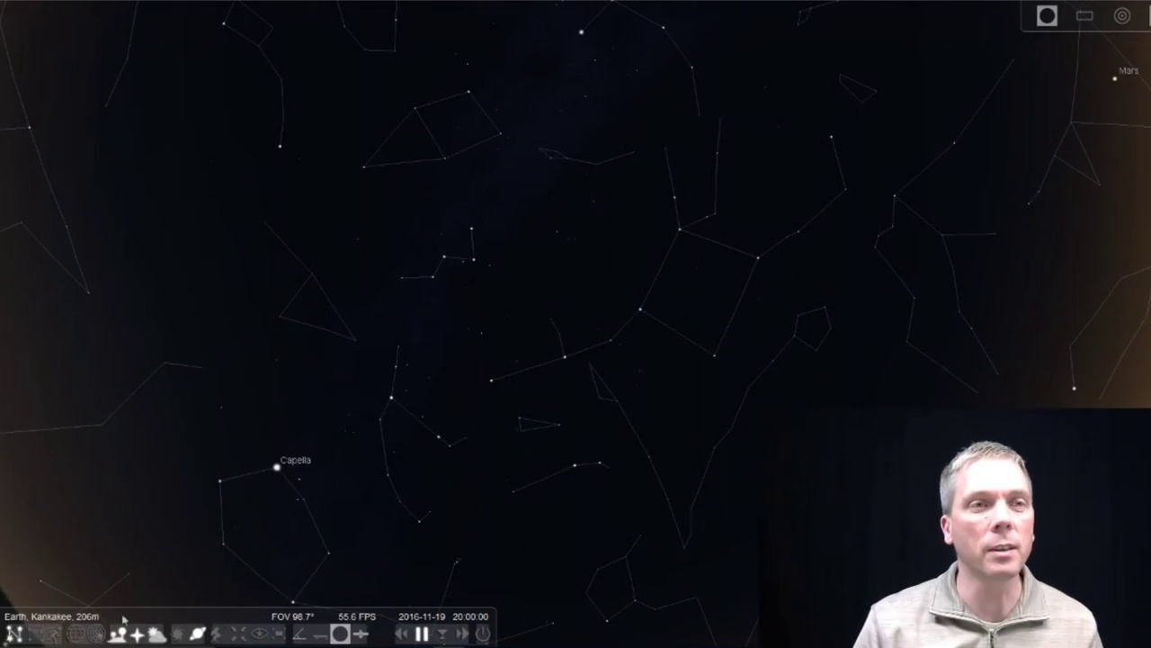
left_click(93, 636)
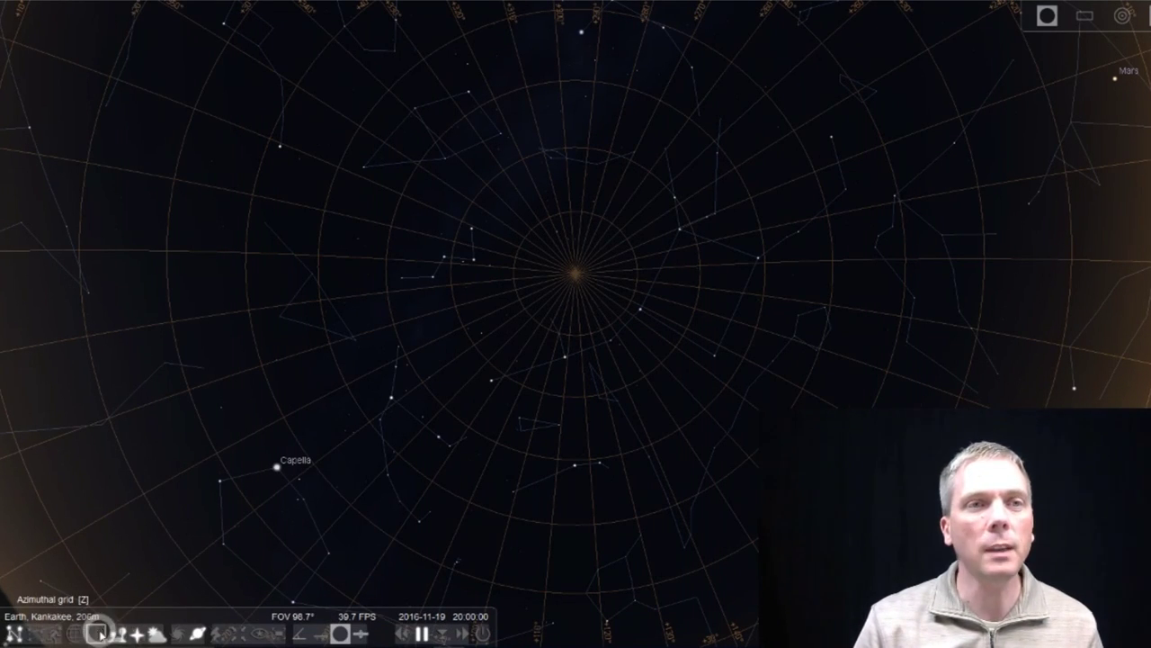
key("z")
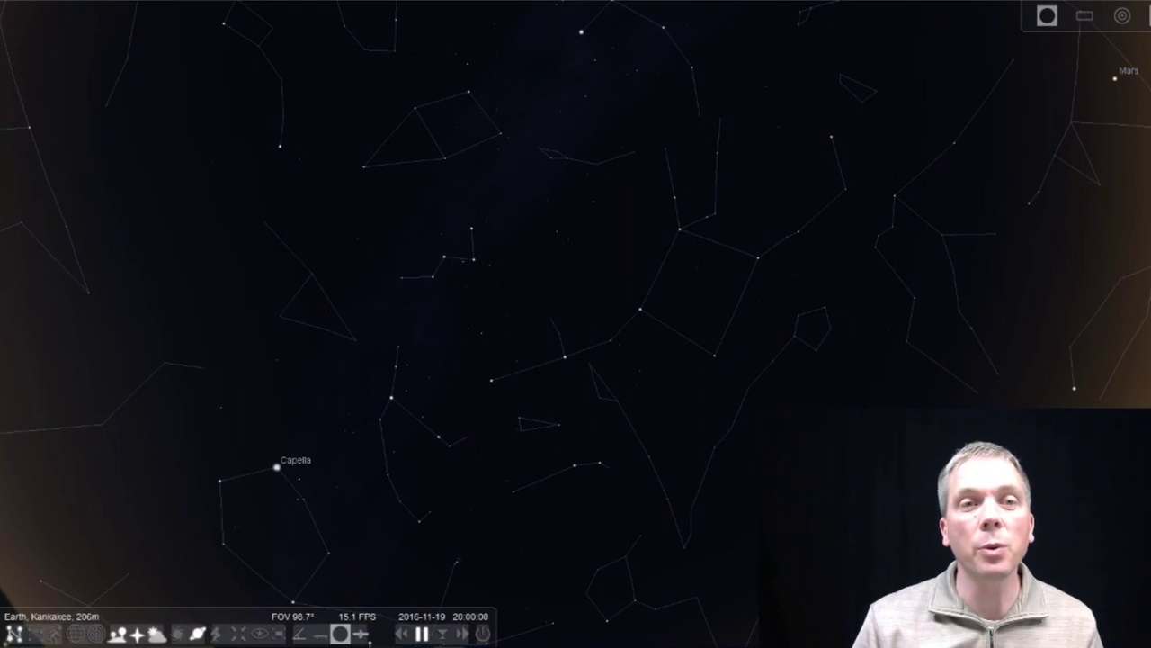
Select Scheat, Alpheratz, Mirach, Almaak and Mirphak in turn, then pan back north toward Vega.
left_click(680, 229)
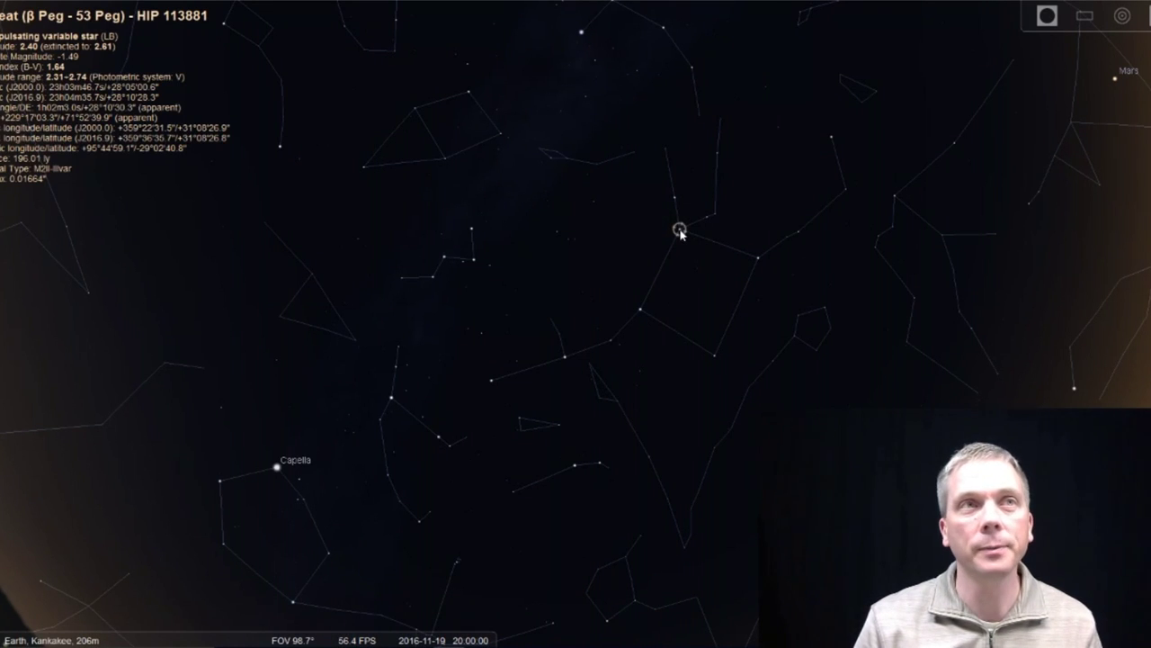
left_click(640, 307)
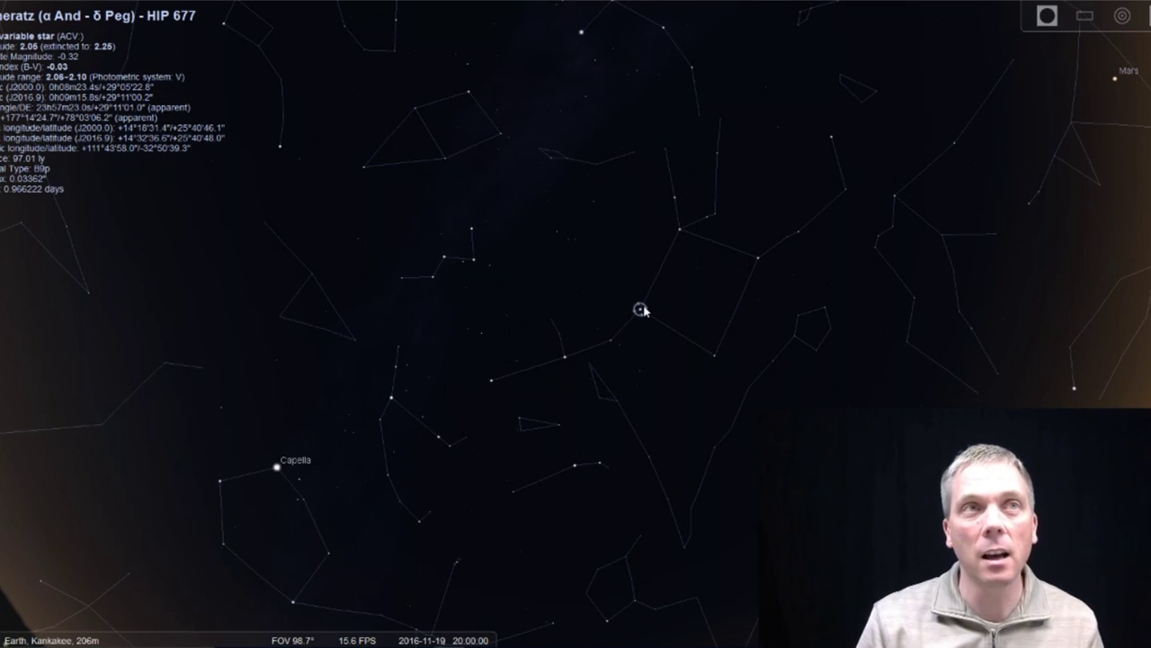
left_click(565, 359)
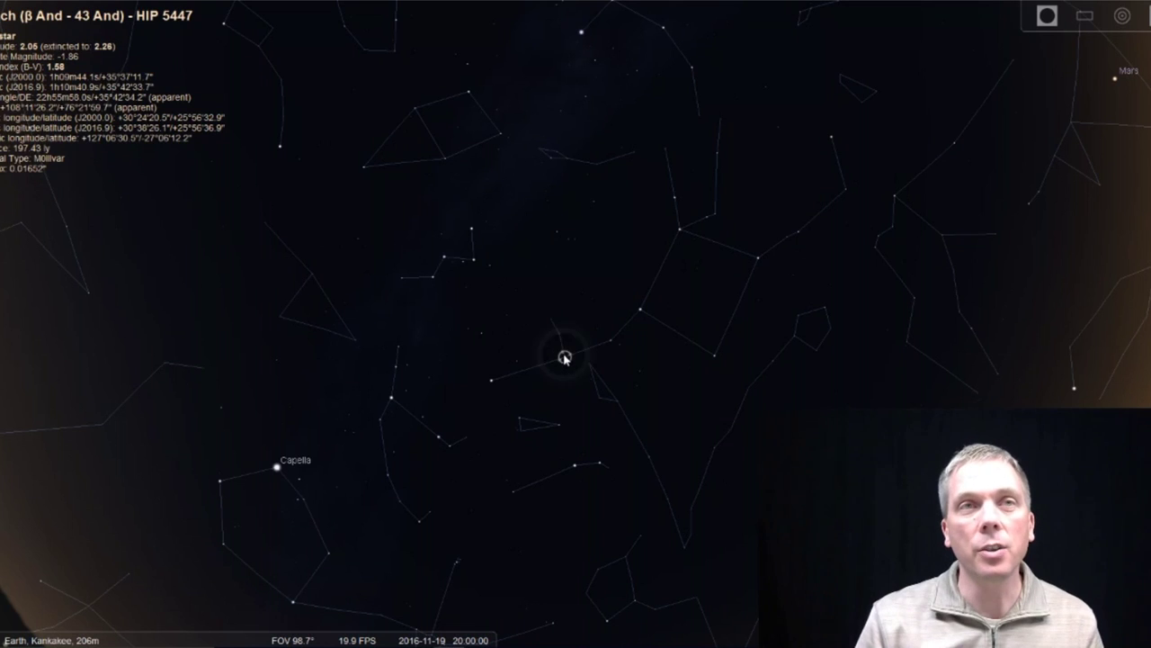
left_click(492, 383)
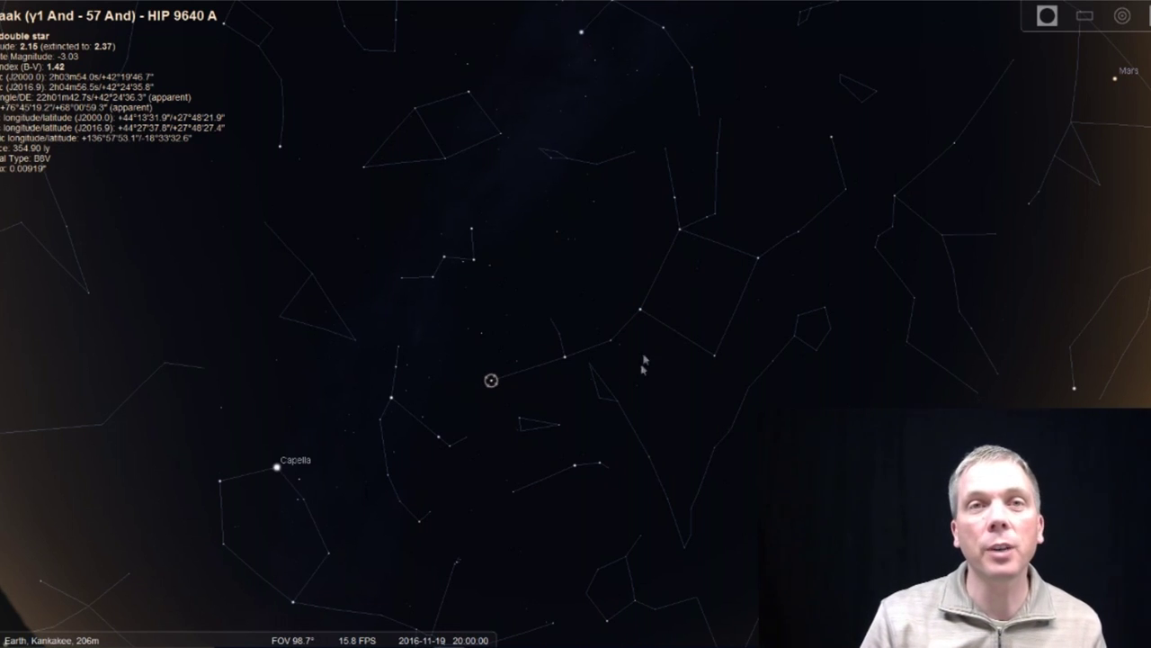
left_click(392, 398)
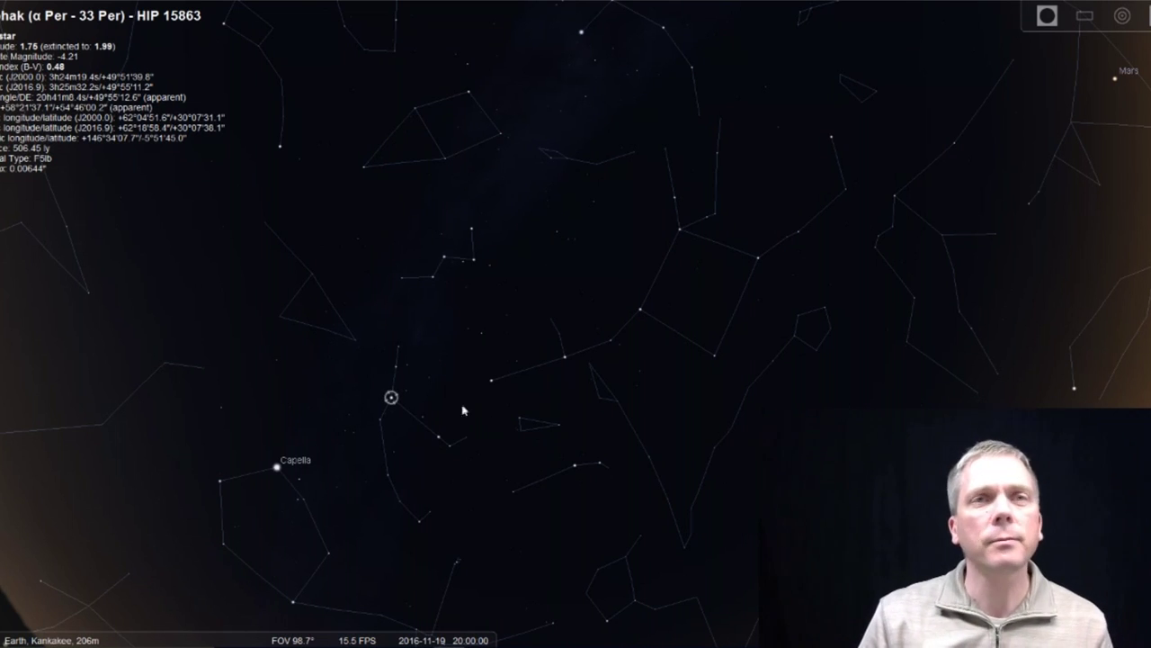
left_click_drag(428, 404, 583, 297)
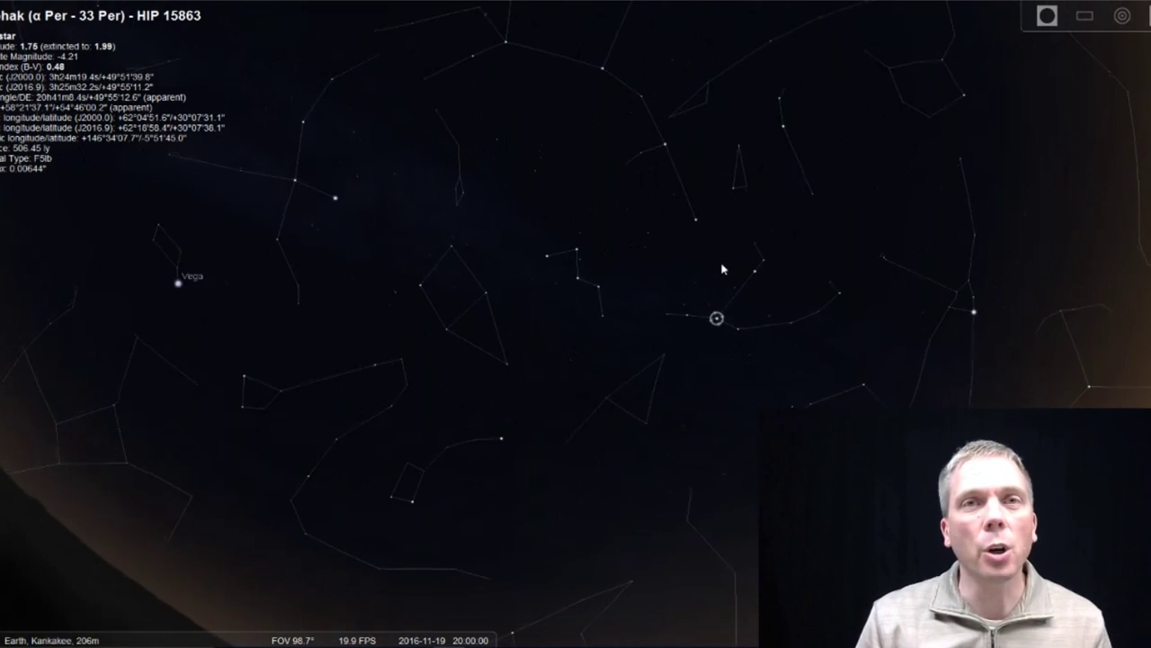
scroll(583, 297, "up", 5)
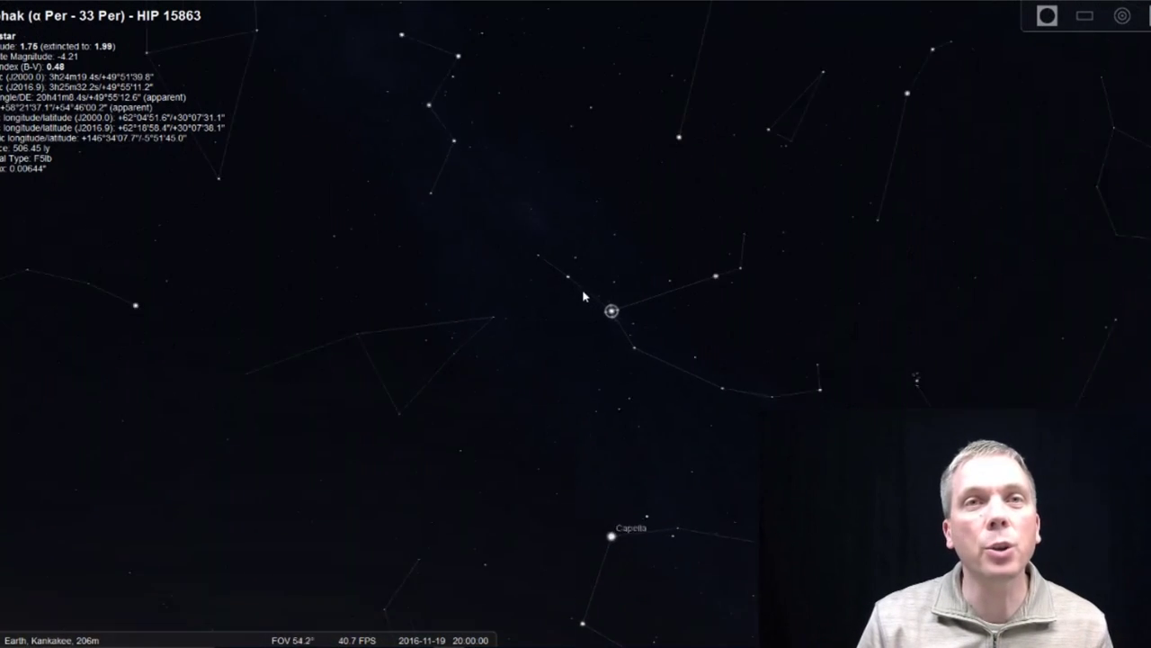
scroll(627, 388, "up", 2)
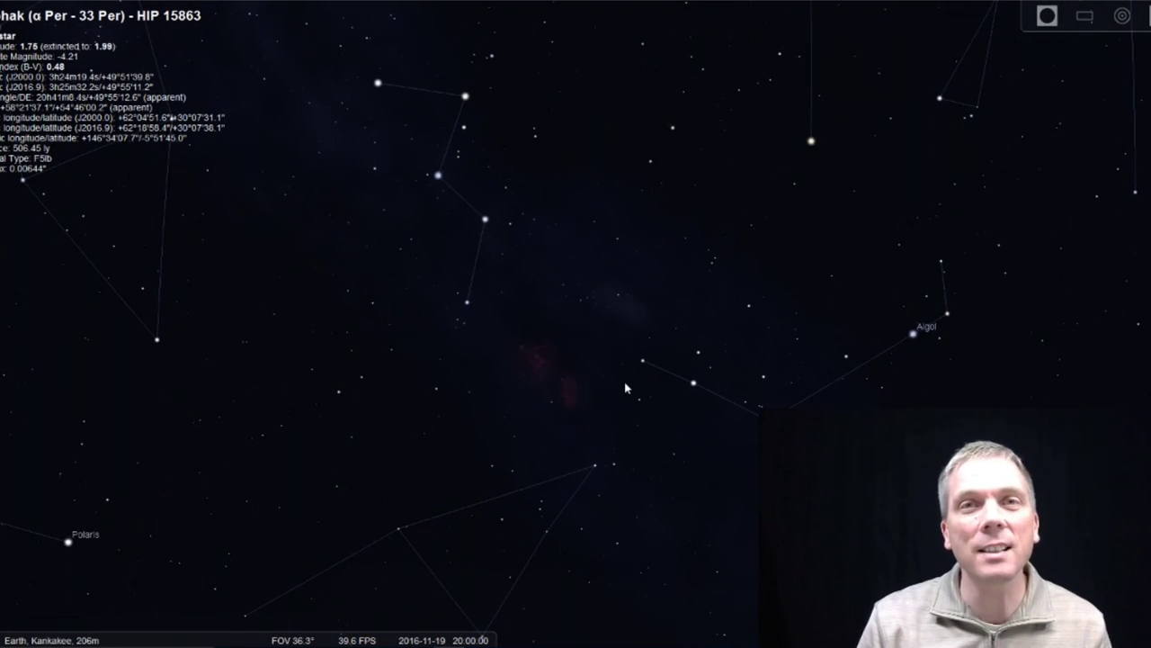
scroll(608, 389, "down", 2)
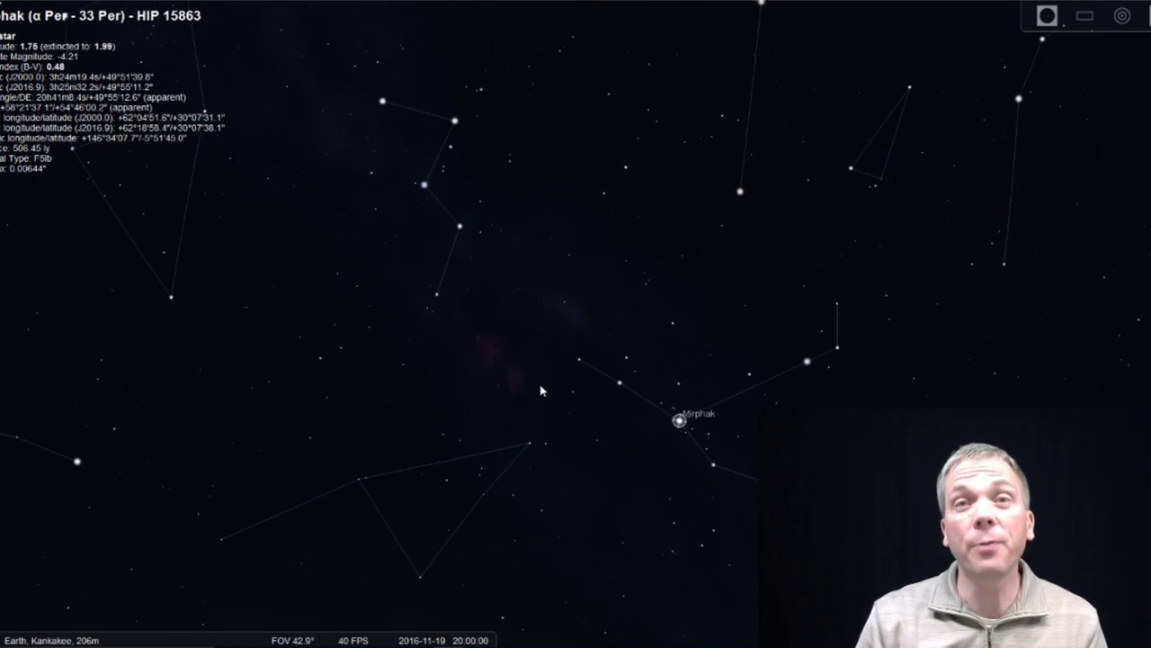
Shift the Perseus field upward, then select Algol, Mirphak and the Double Cluster NGC 884.
left_click_drag(559, 378, 571, 165)
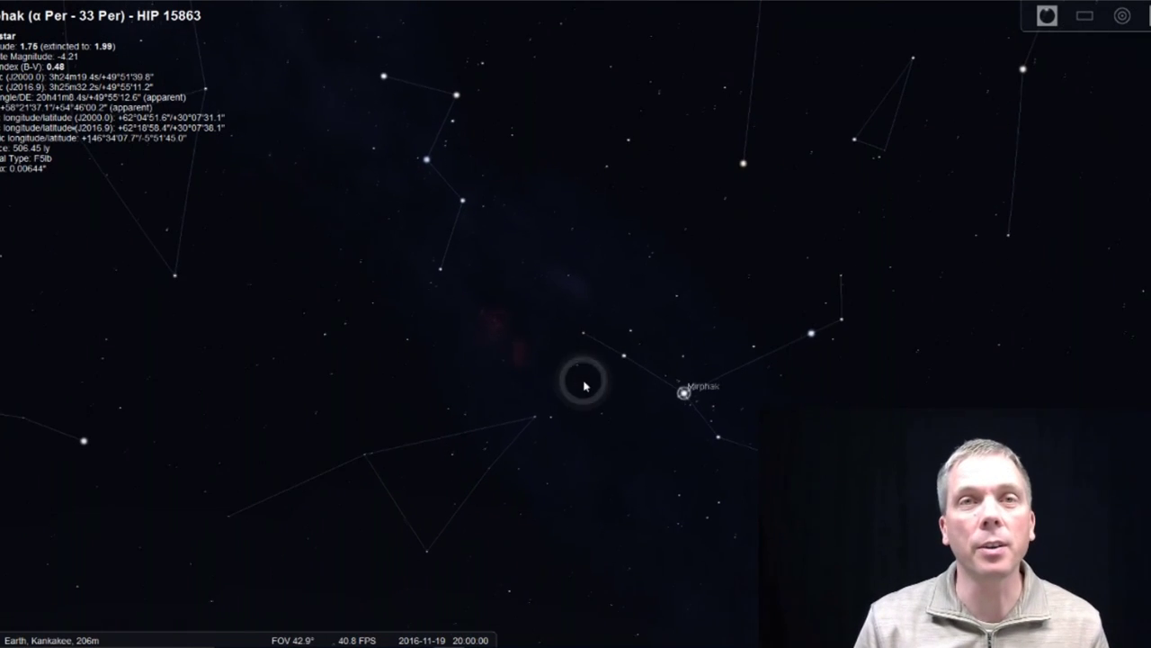
left_click(814, 333)
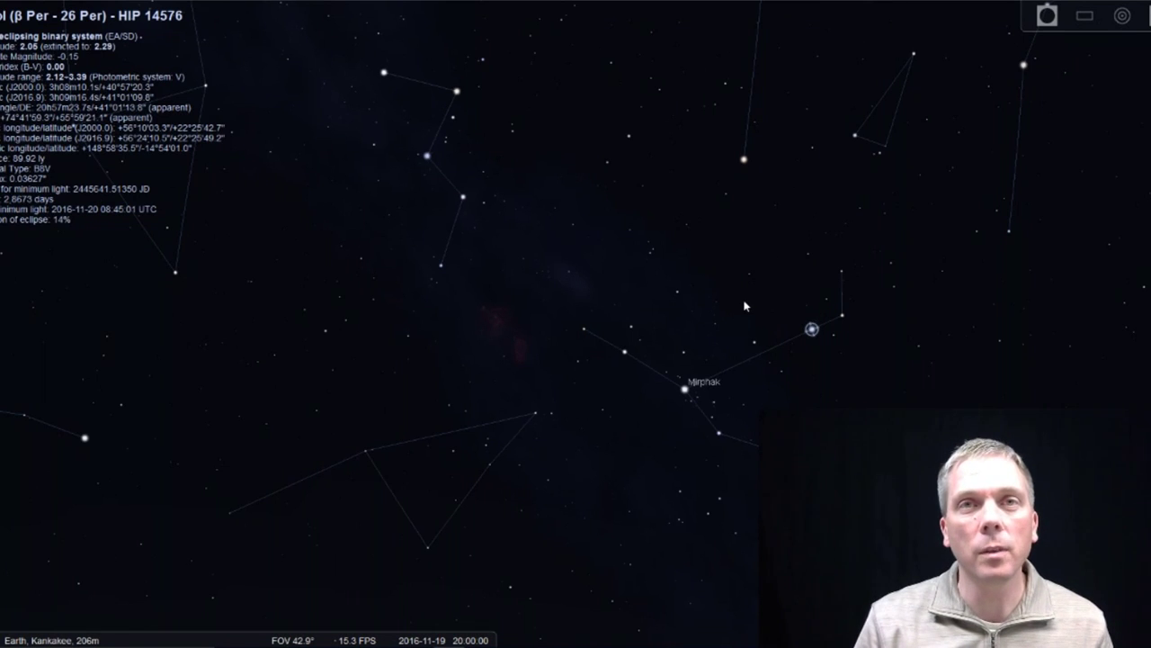
left_click(687, 391)
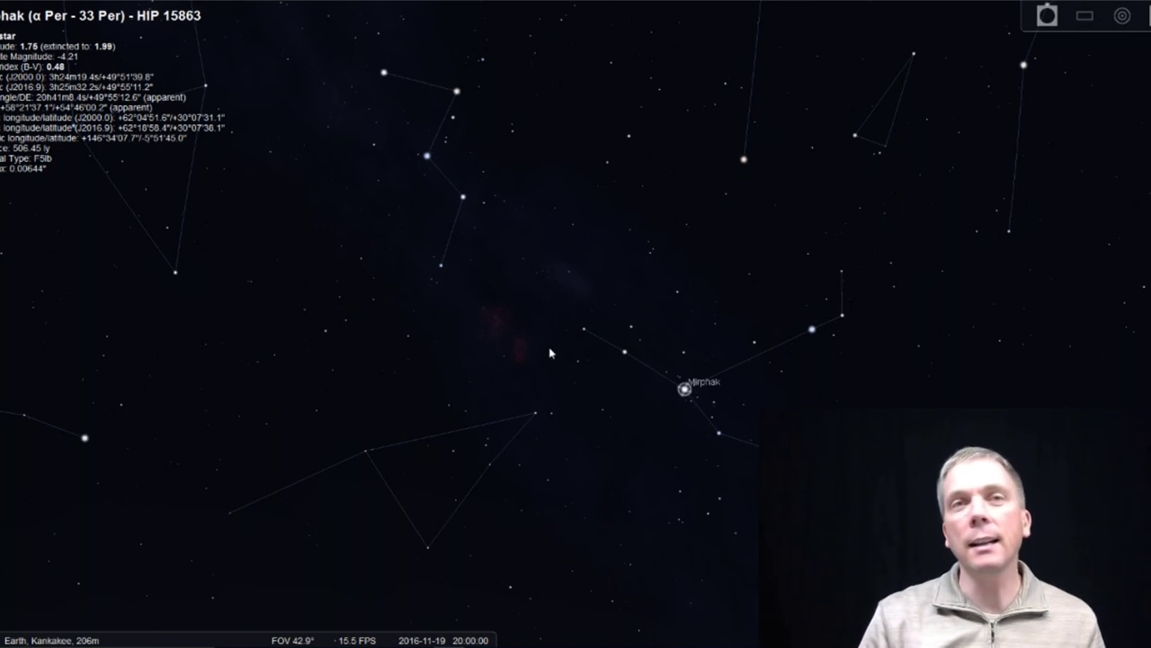
left_click(554, 279)
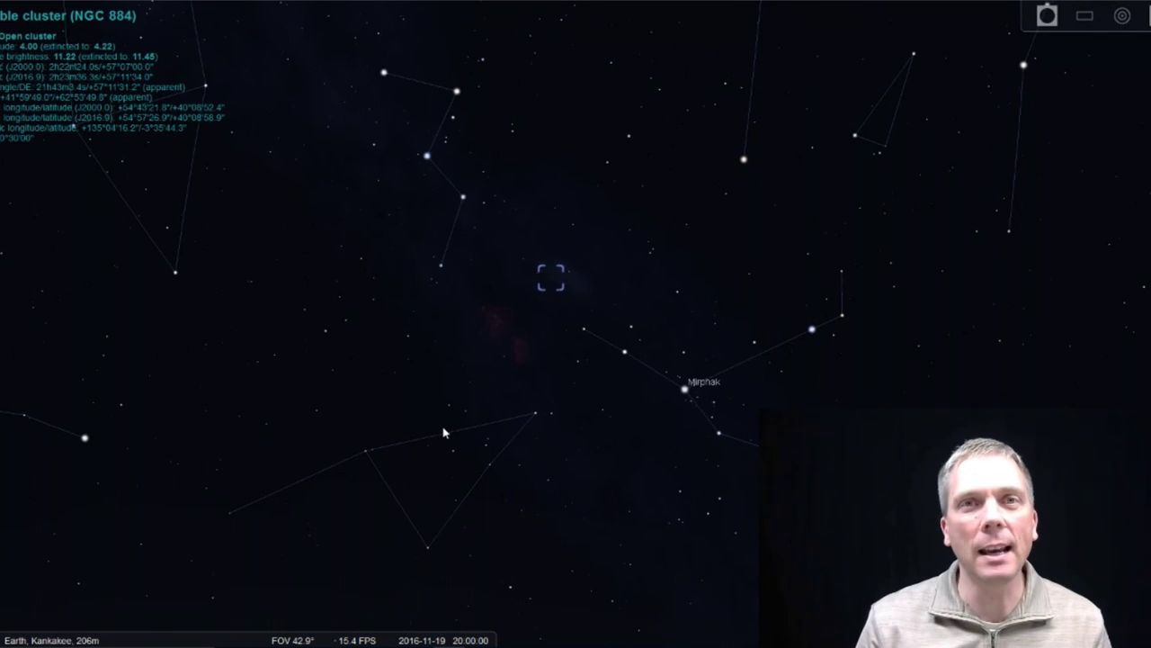
Measure about 7.6° from the star beside Mirphak to NGC 884, then disable measuring and select Mirphak.
left_click(301, 634)
mouse_move(427, 160)
left_mouse_down()
mouse_move(458, 214)
mouse_move(463, 200)
mouse_move(627, 356)
mouse_move(465, 201)
left_mouse_up()
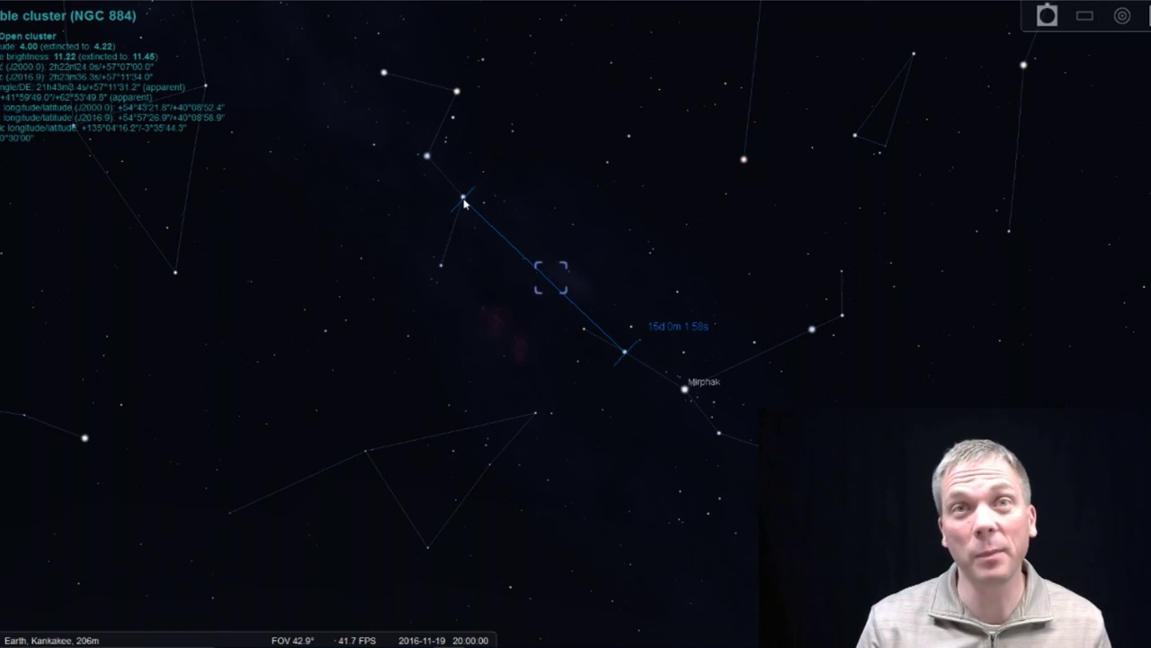
left_click_drag(465, 201, 553, 279)
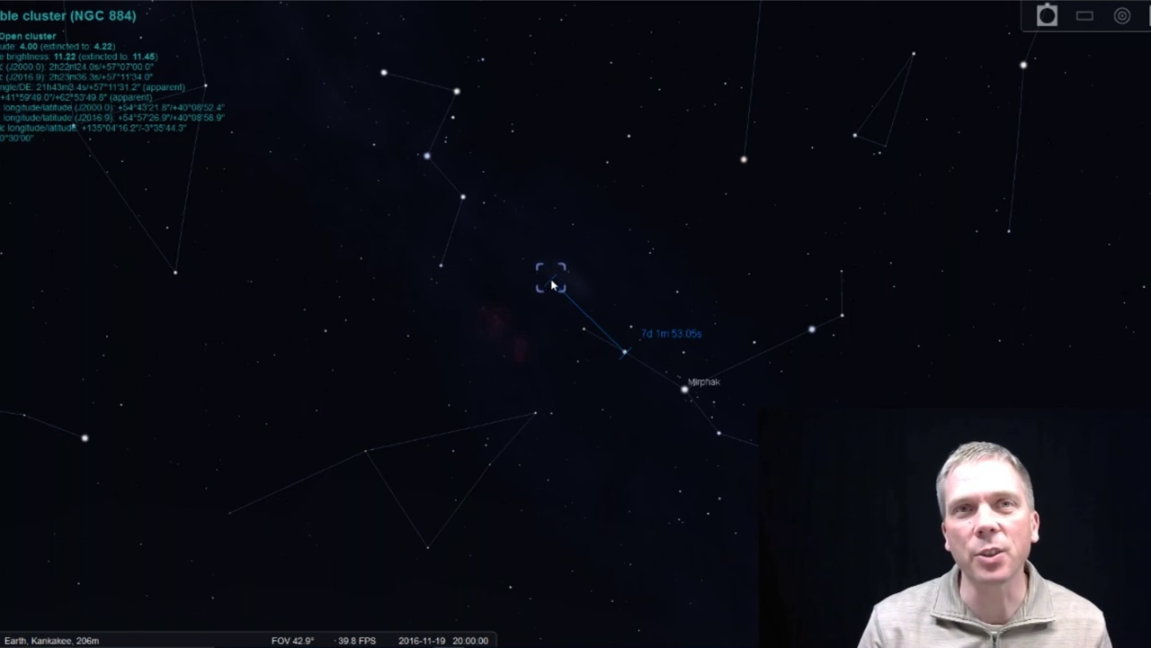
left_click_drag(552, 284, 547, 280)
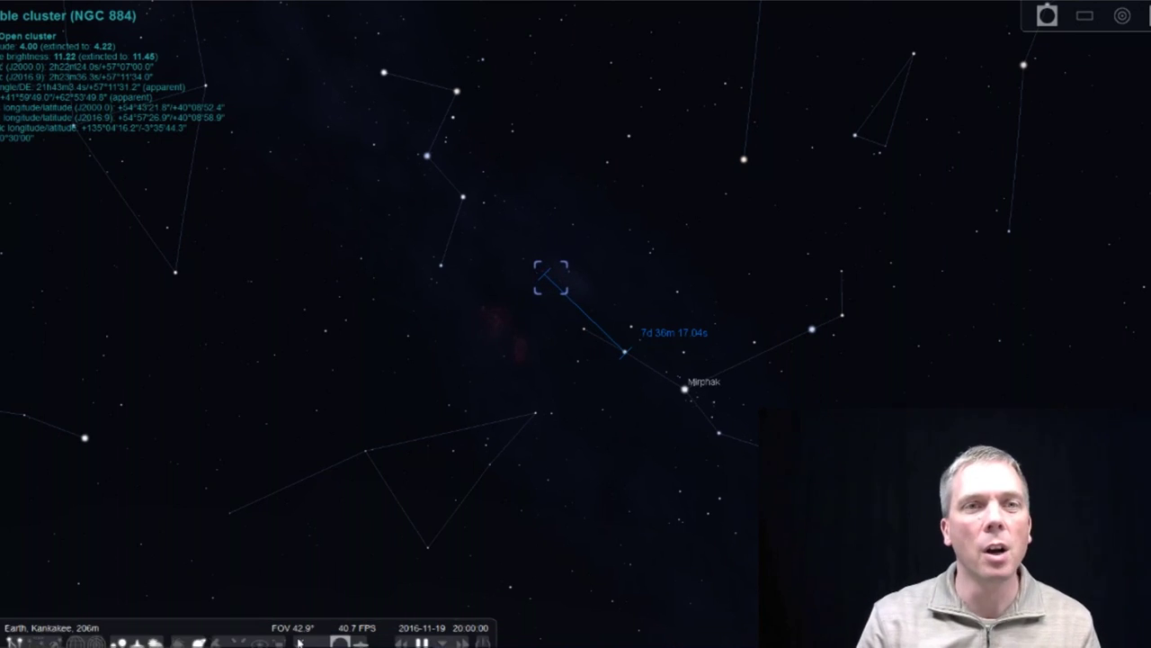
left_click(301, 640)
left_click(689, 390)
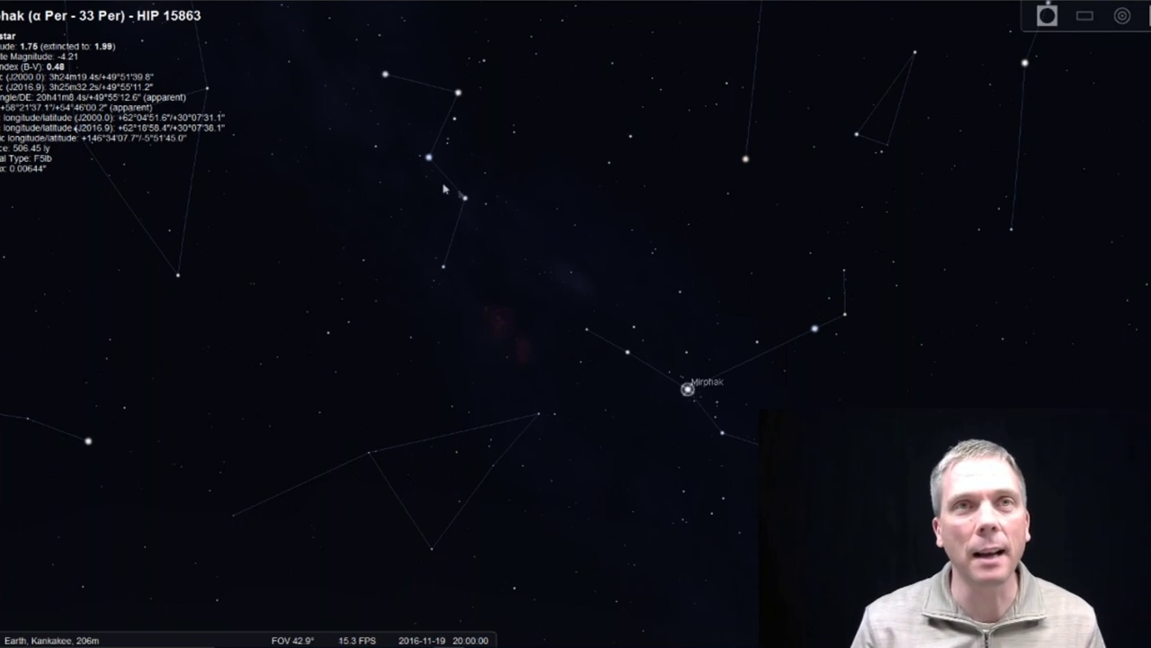
Inspect γ Cas, δ Cas, 23 Per and HIP 10227, finishing with NGC 884 selected.
left_click(430, 158)
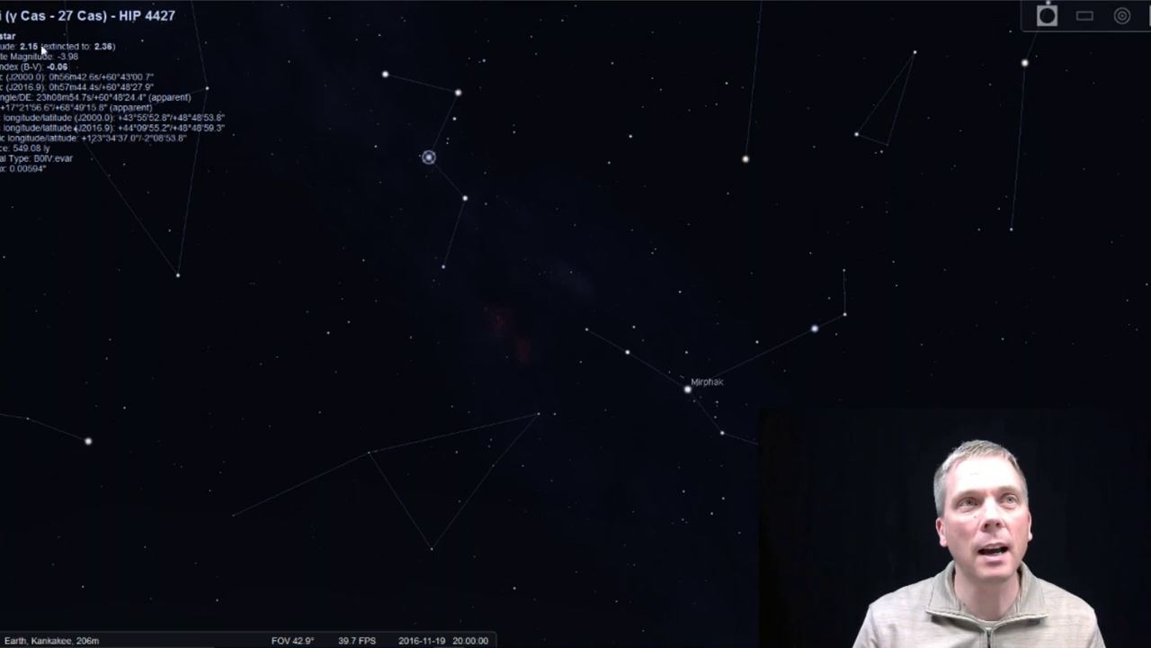
left_click(464, 199)
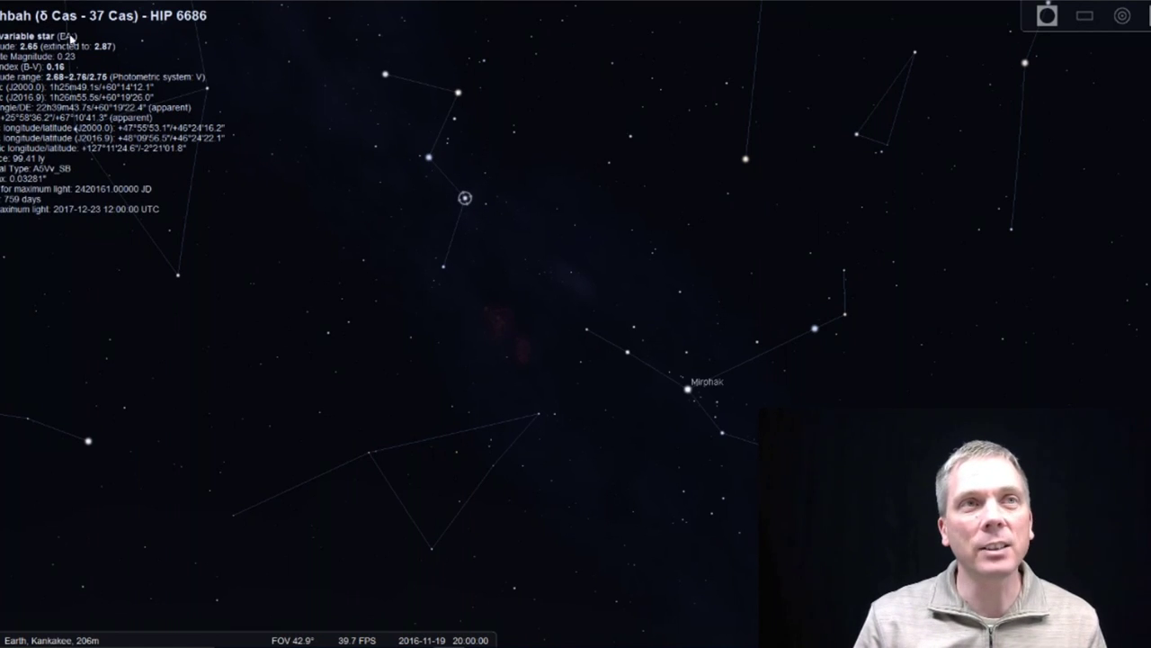
left_click(627, 353)
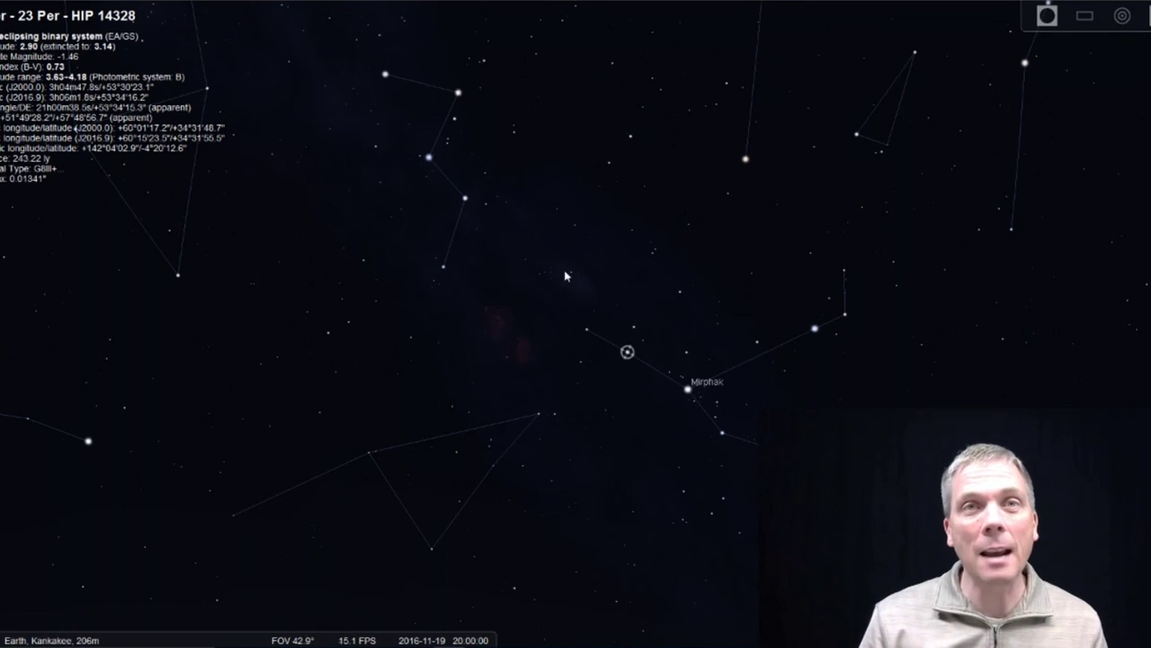
left_click(541, 272)
left_click(538, 267)
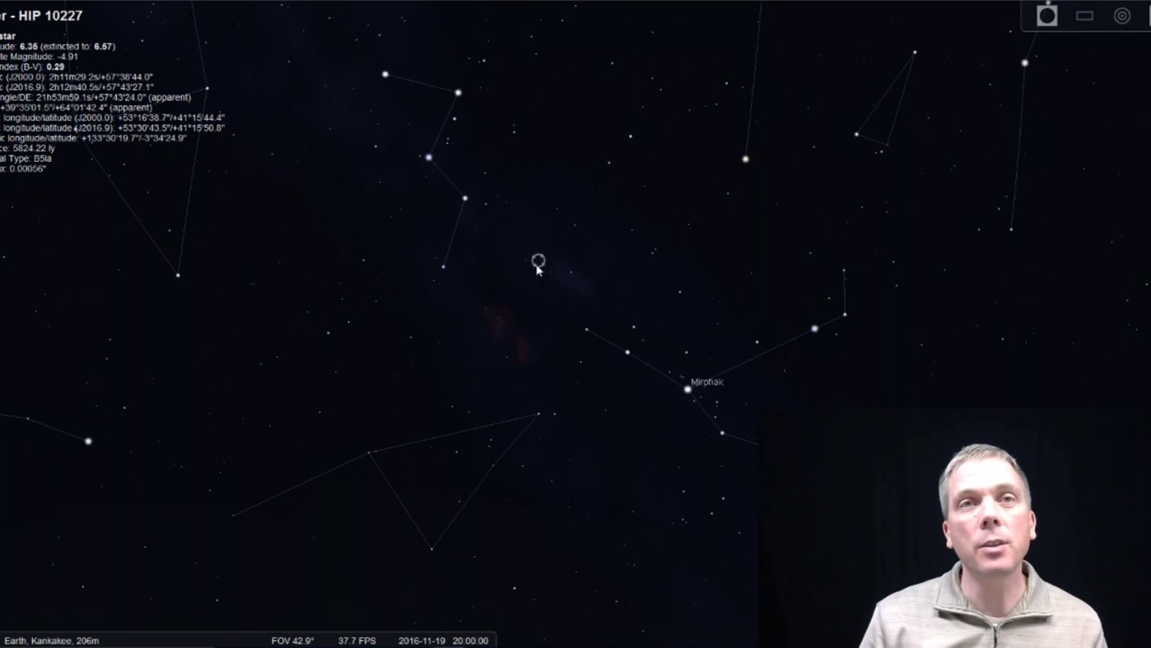
left_click(627, 352)
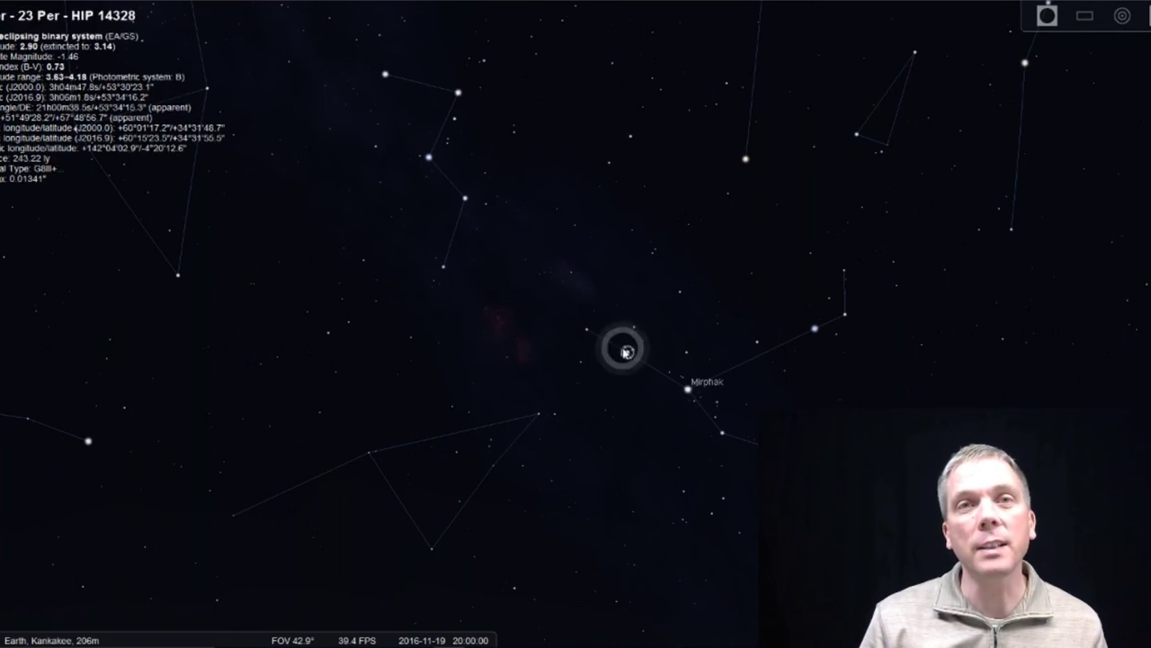
left_click(464, 199)
left_click(542, 292)
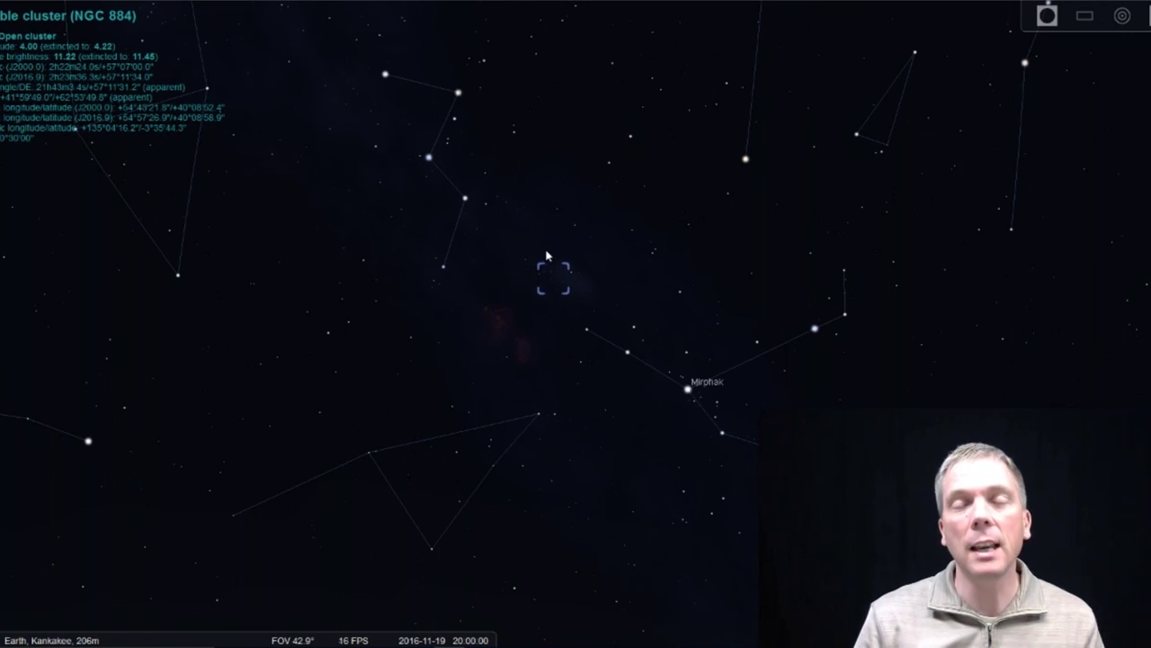
Measure from Mirphak (about 11.7°), γ Cas and δ Cas (about 4°) to NGC 884, then disable measuring.
left_click(301, 635)
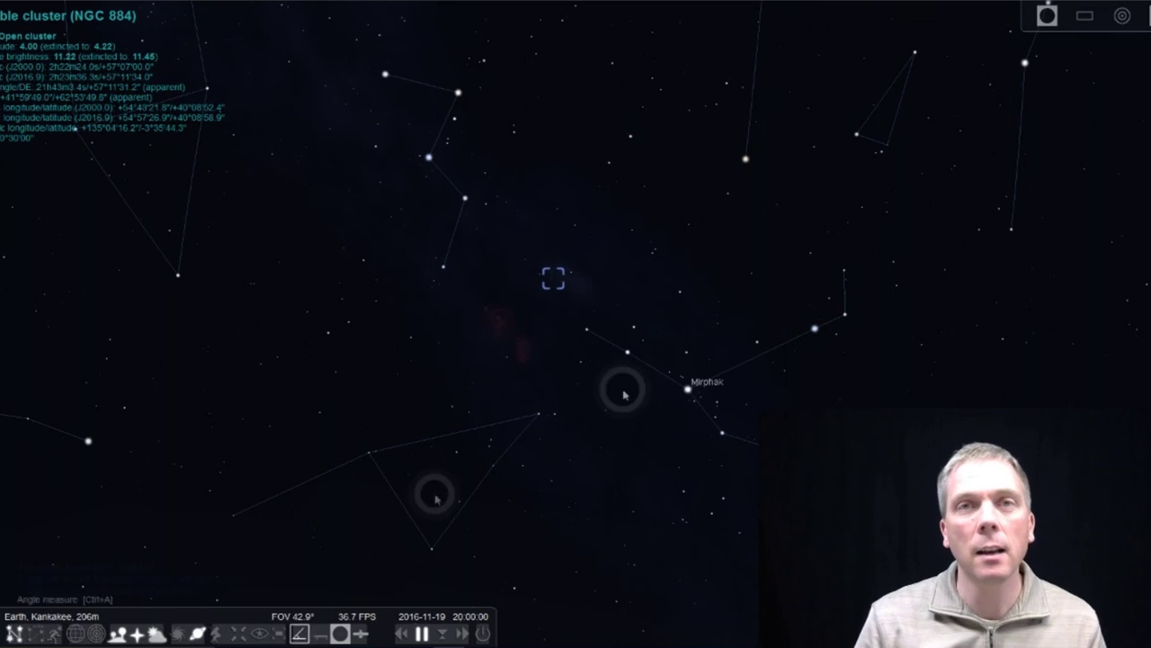
left_click_drag(689, 389, 542, 303)
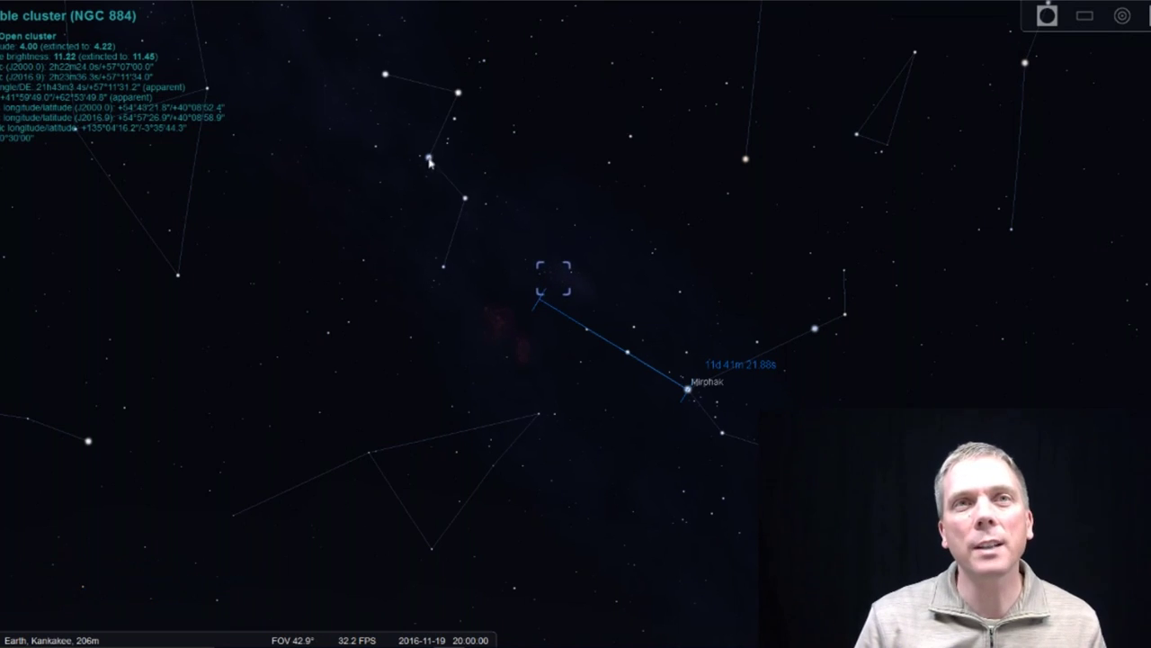
left_click_drag(429, 157, 555, 286)
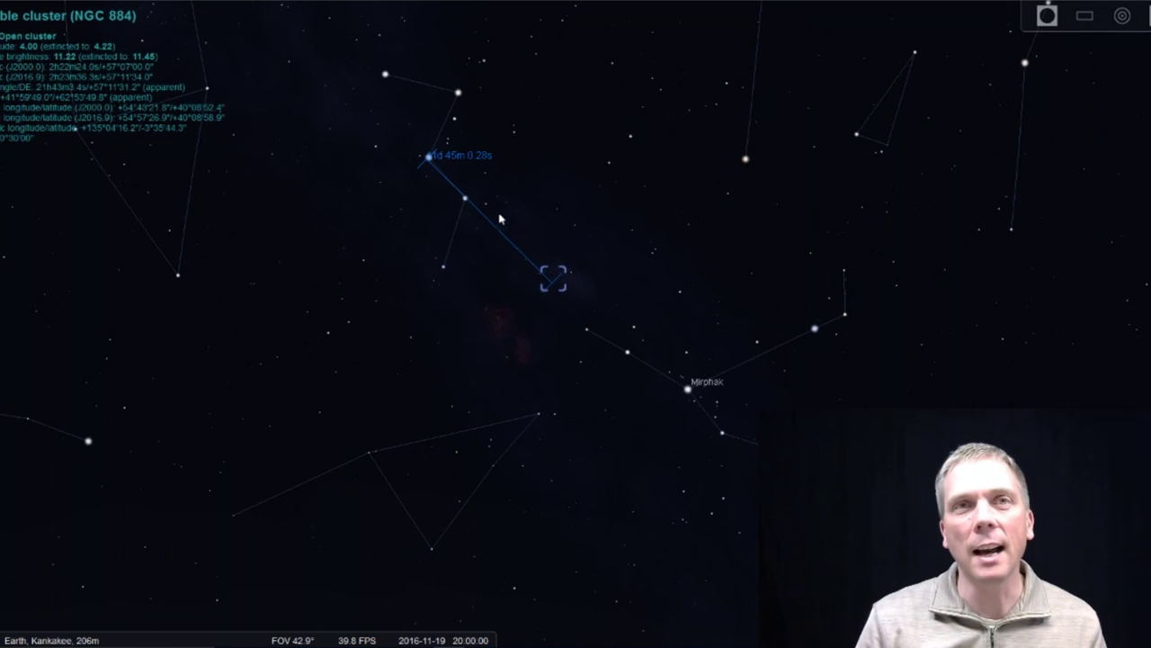
left_click_drag(465, 199, 556, 279)
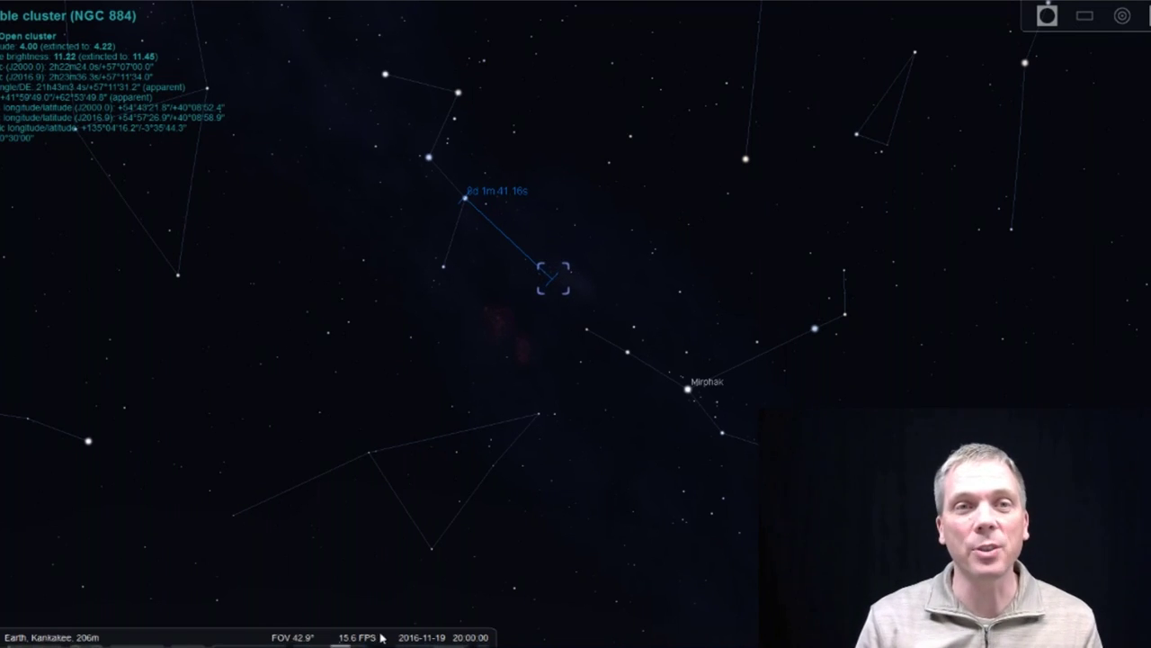
left_click(300, 633)
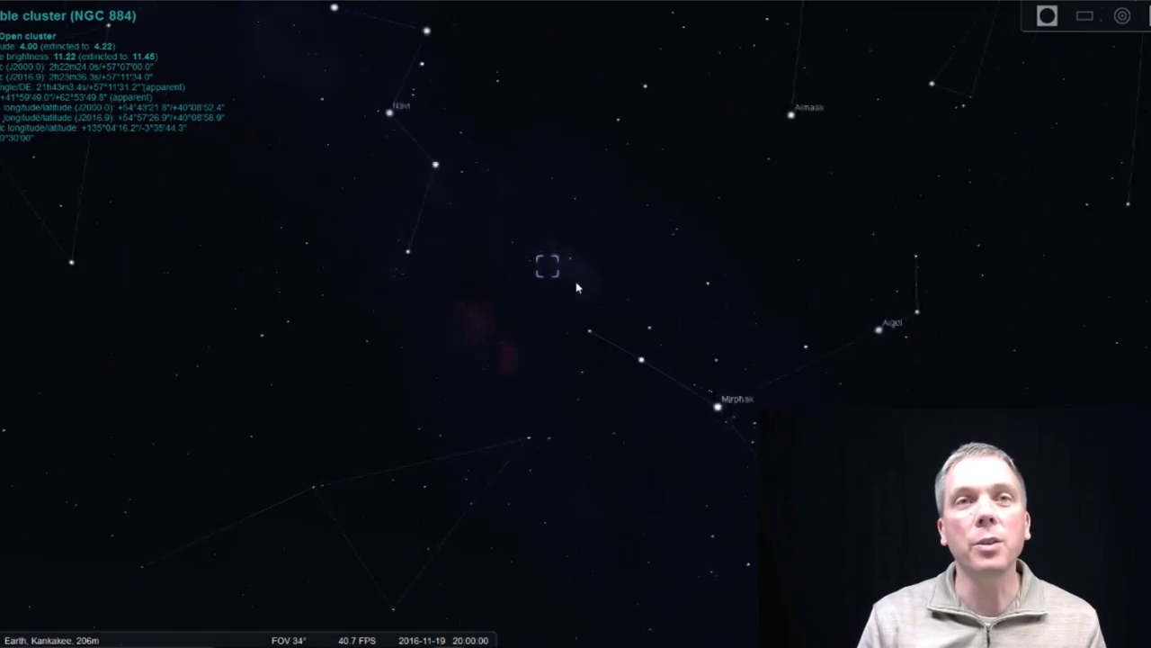
scroll(558, 270, "up", 6)
Centre on NGC 884 and frame both halves of the Double Cluster at about 2.52° FOV.
key("space")
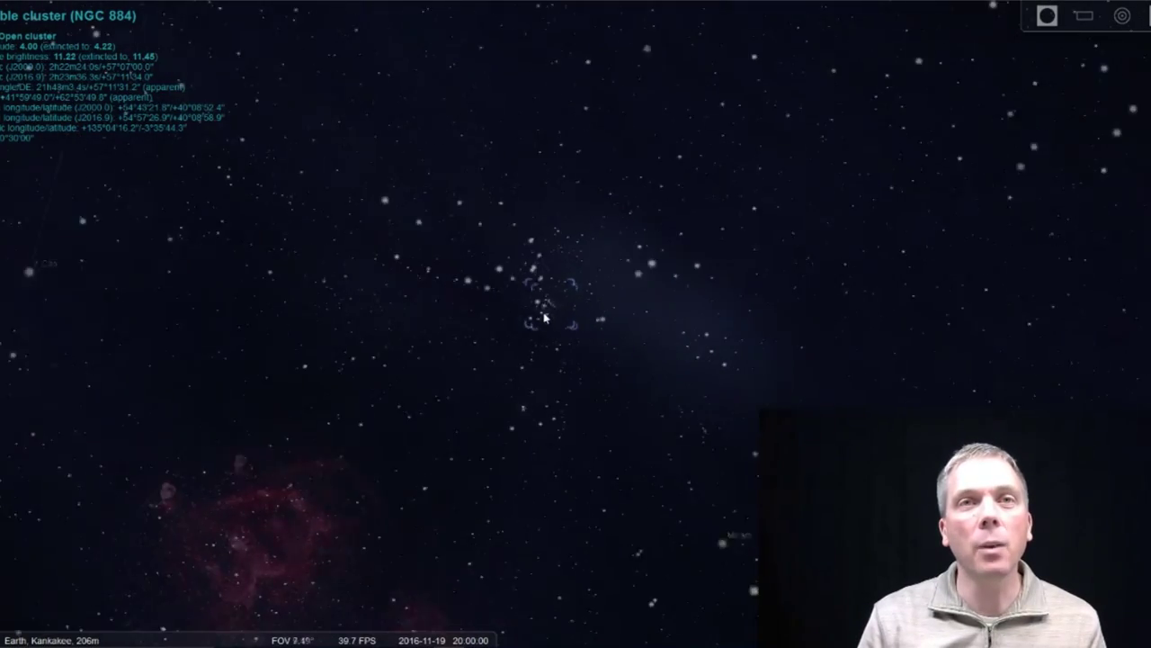
scroll(520, 312, "up", 5)
scroll(520, 312, "up", 2)
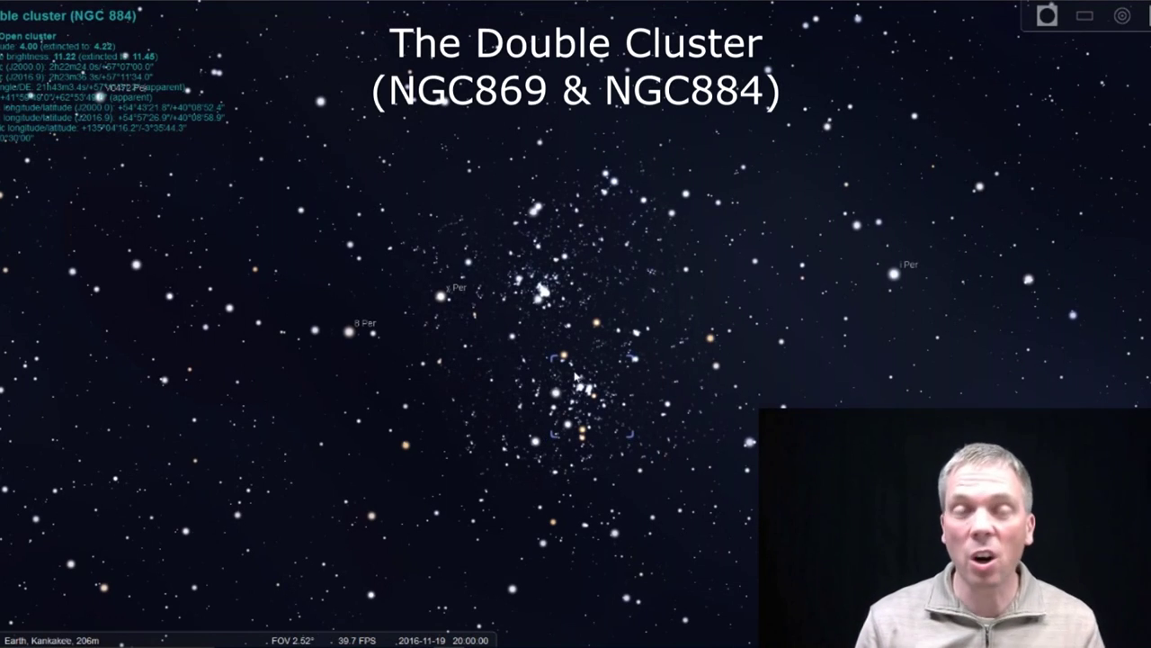
left_click_drag(540, 261, 512, 216)
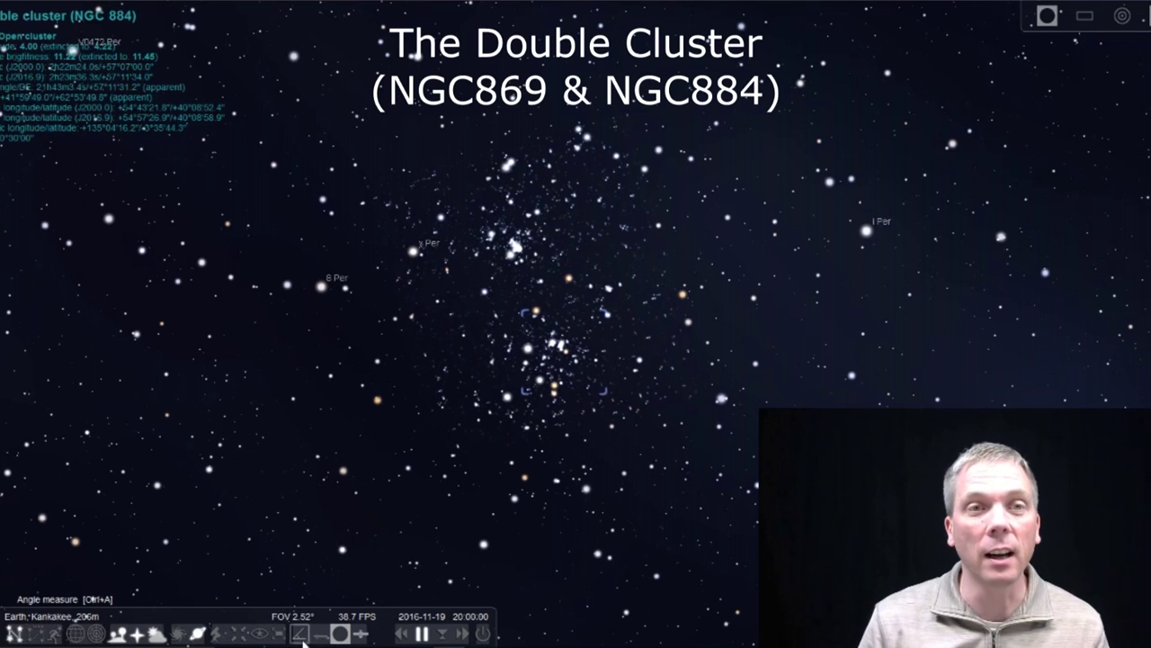
left_click(300, 635)
Measure the roughly 2° span across the Double Cluster, then clear the selection and measuring.
left_click_drag(486, 71, 586, 585)
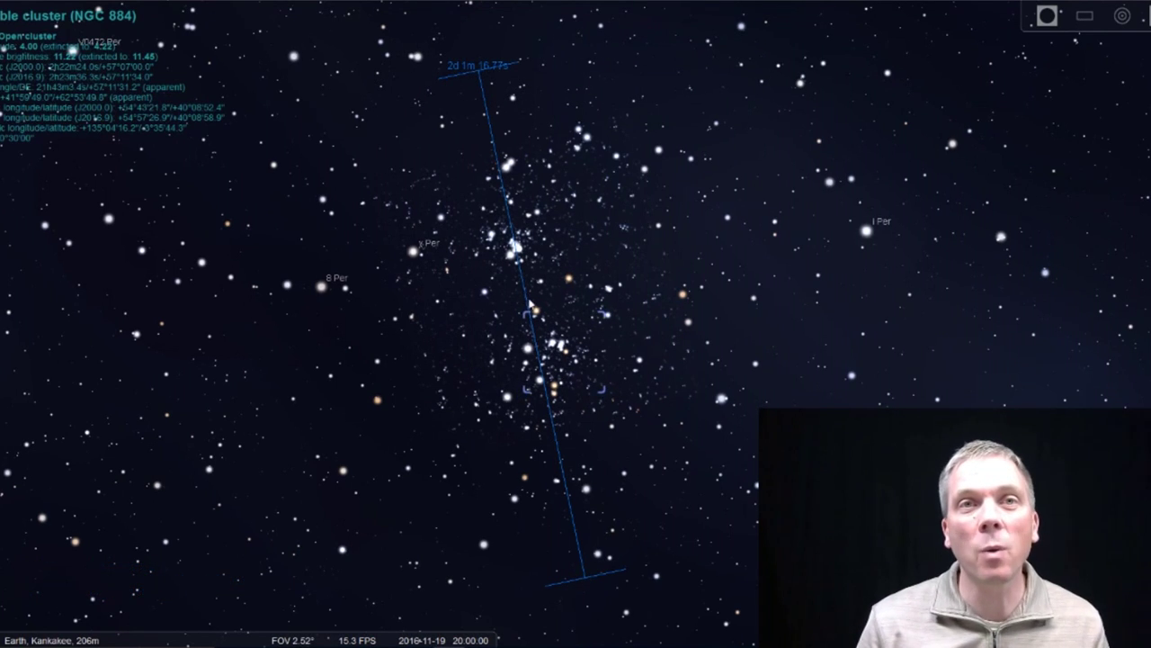
left_click(536, 308)
left_click_drag(490, 81, 484, 59)
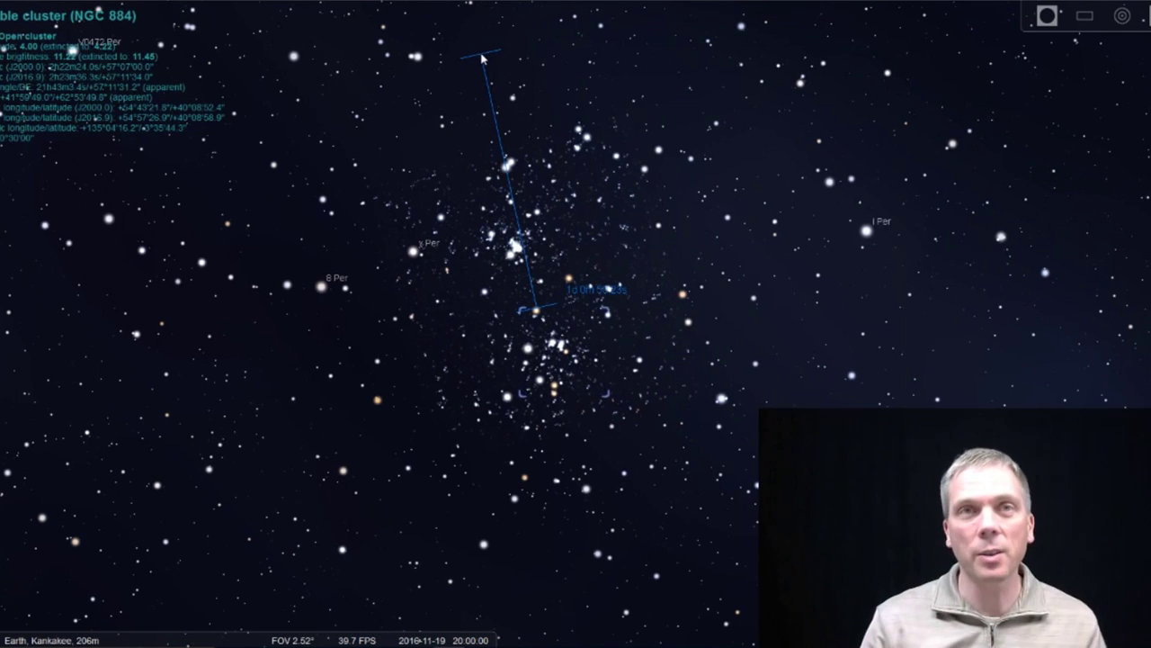
mouse_move(536, 286)
left_mouse_down()
mouse_move(596, 553)
mouse_move(589, 536)
left_mouse_up()
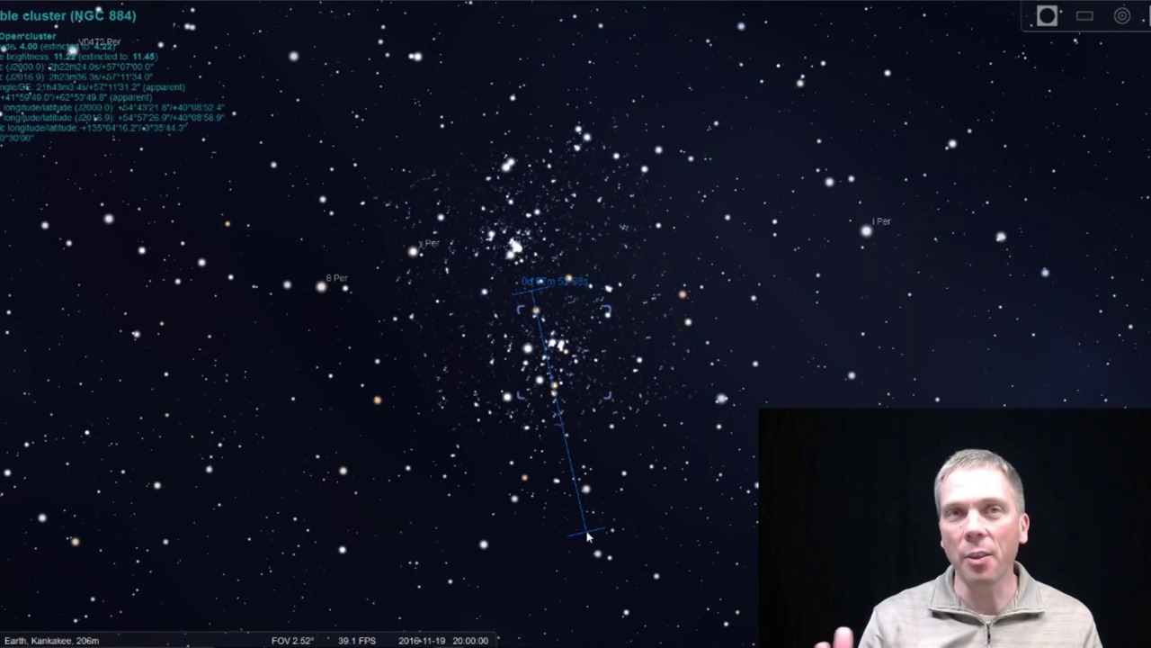
left_click_drag(589, 535, 555, 583)
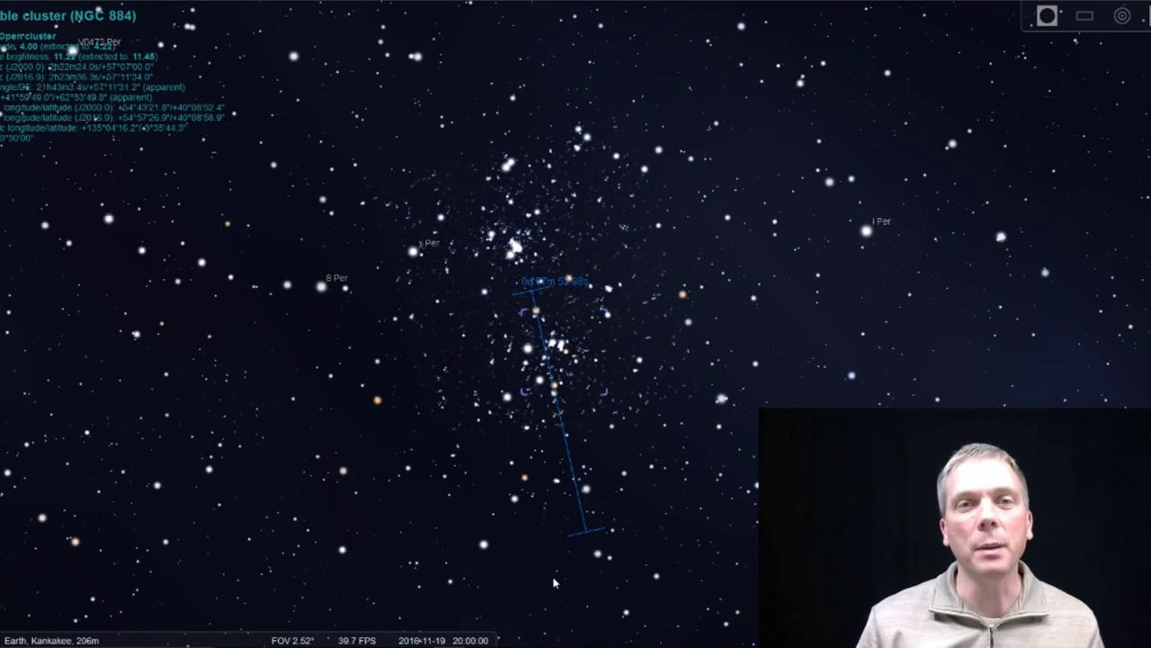
right_click(555, 583)
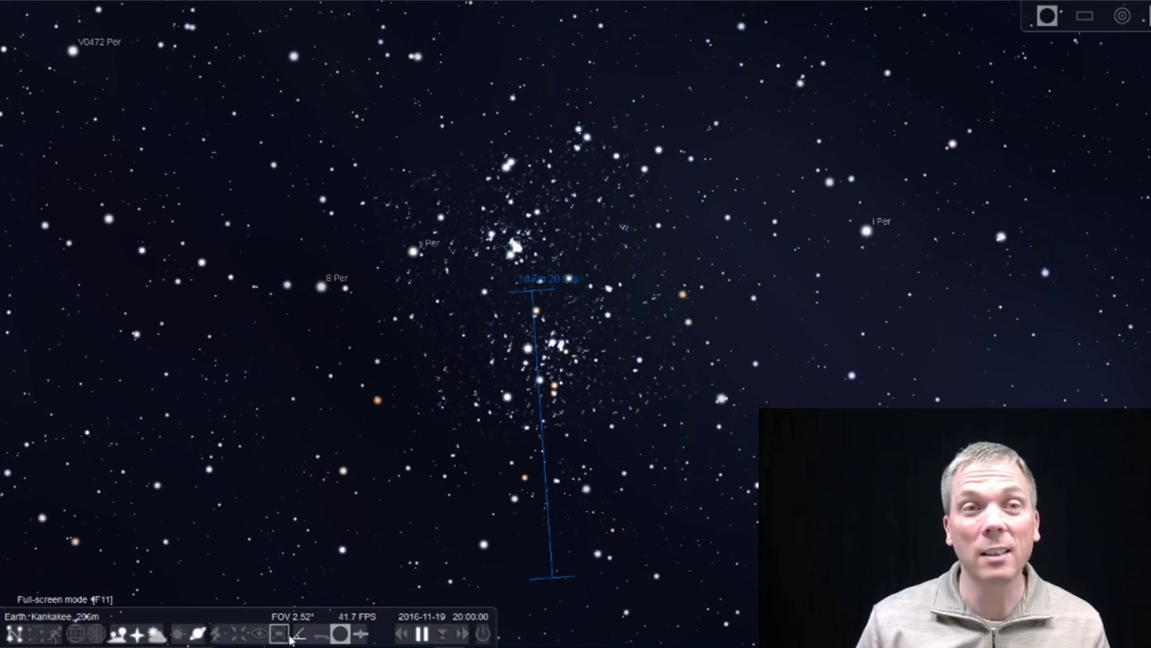
left_click(293, 631)
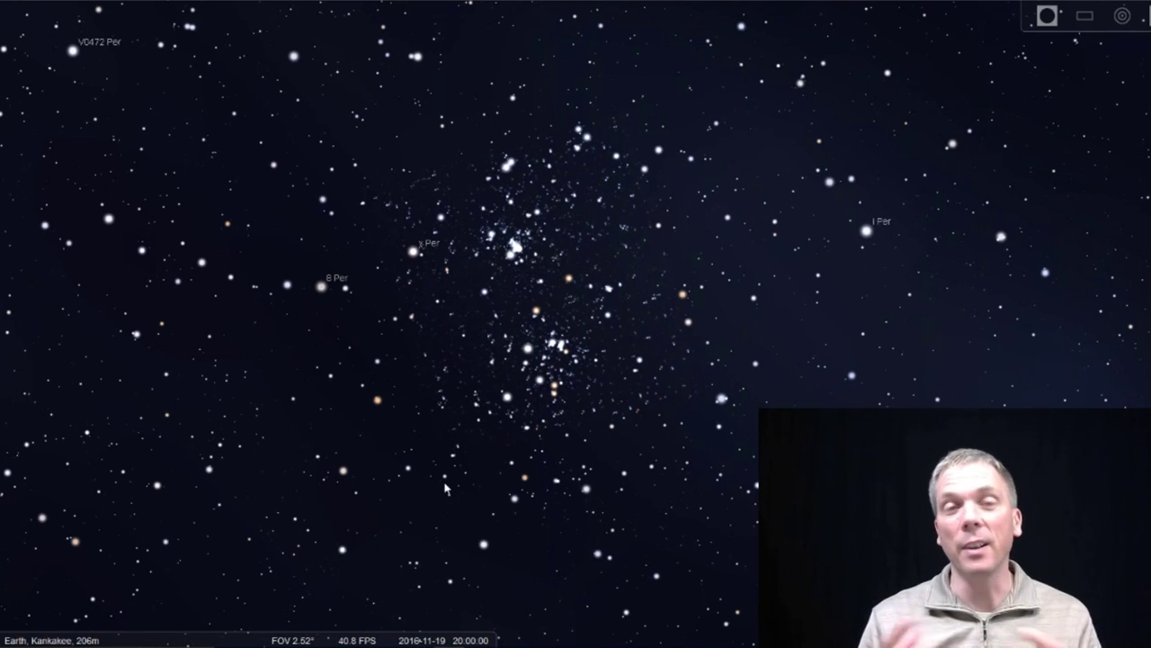